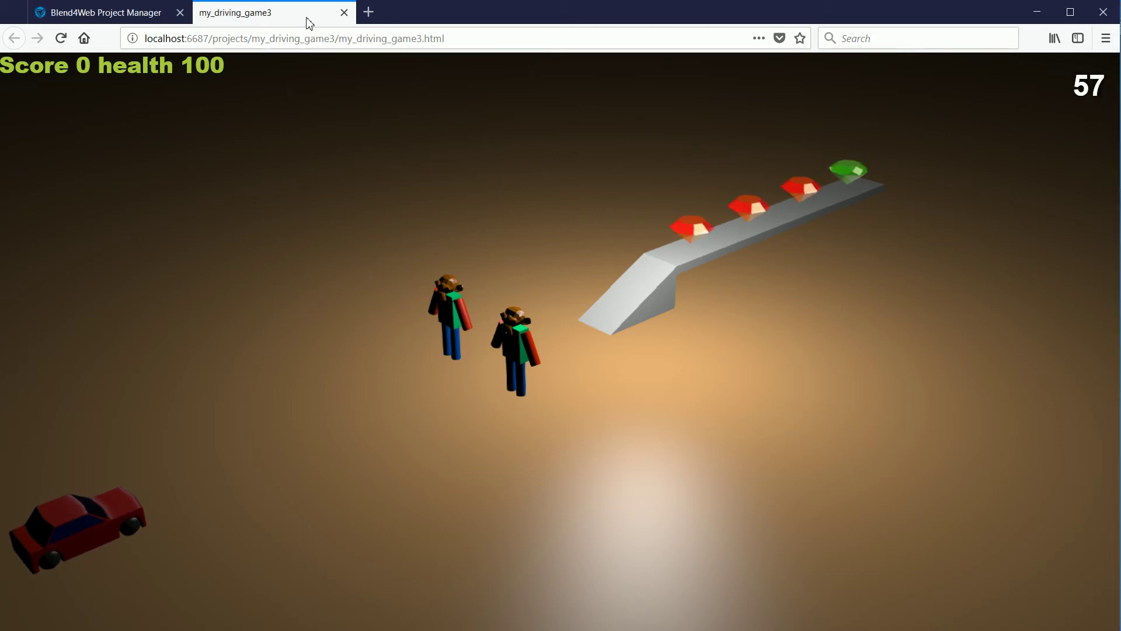
Drive the car up the ramp in my_driving_game3, collecting all the gems.
{"action": "key", "text": "Up"}
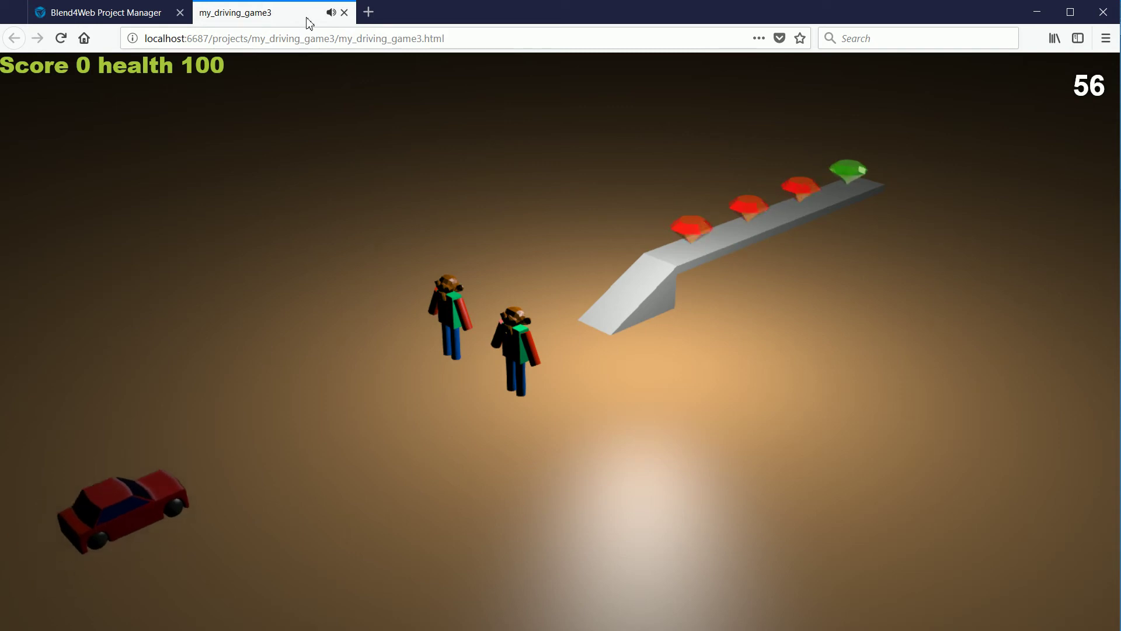
{"action": "key", "text": "Up"}
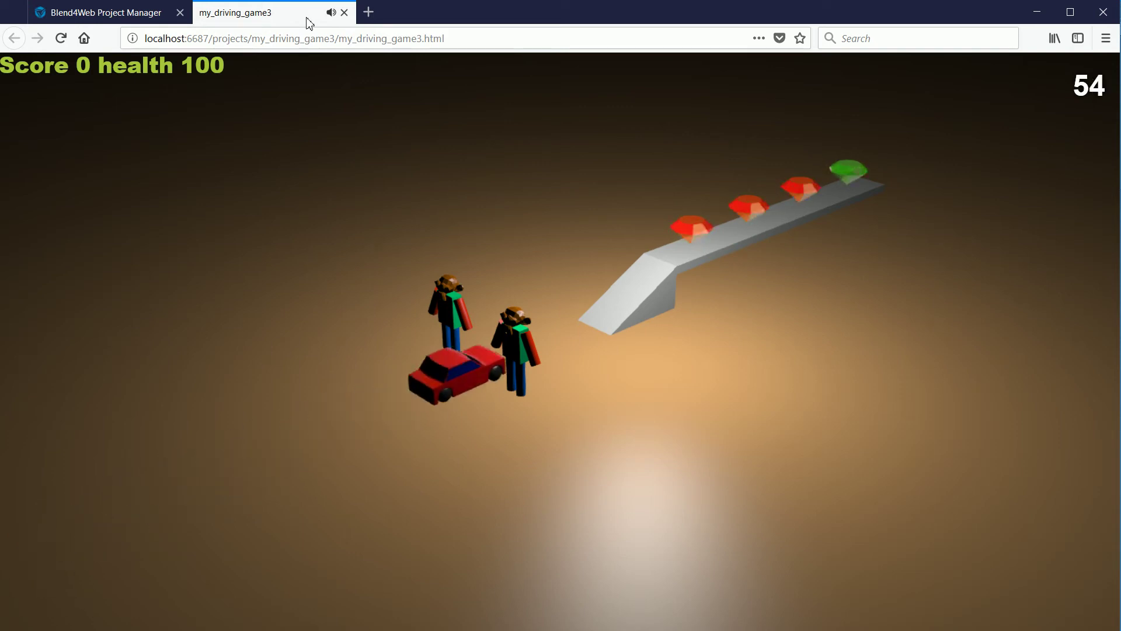
{"action": "key", "text": "Up"}
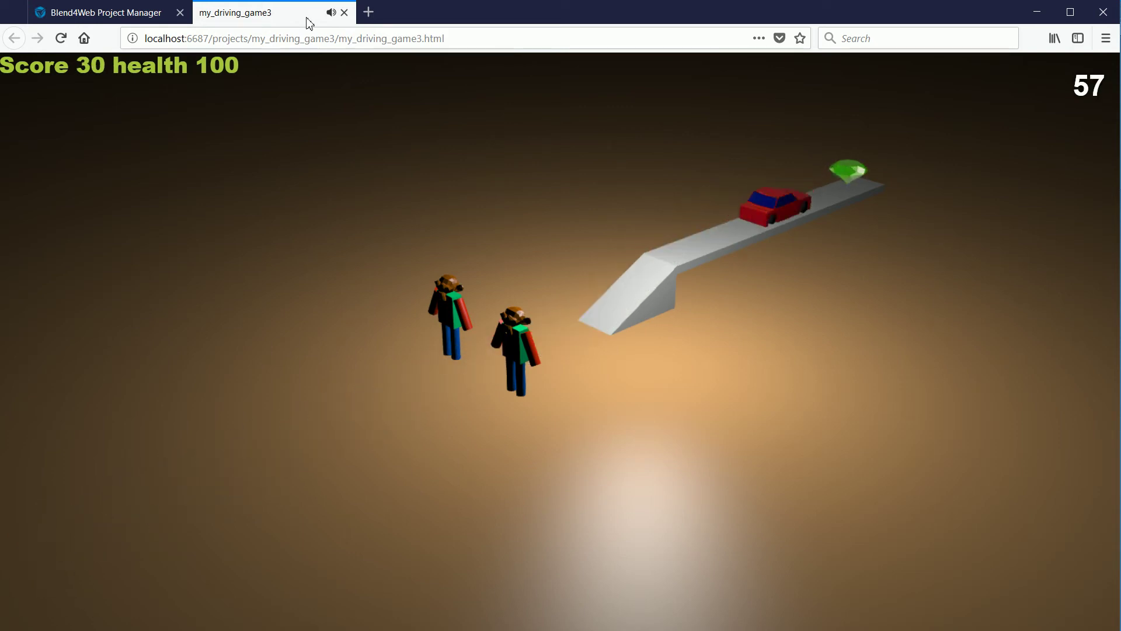
{"action": "key", "text": "Up"}
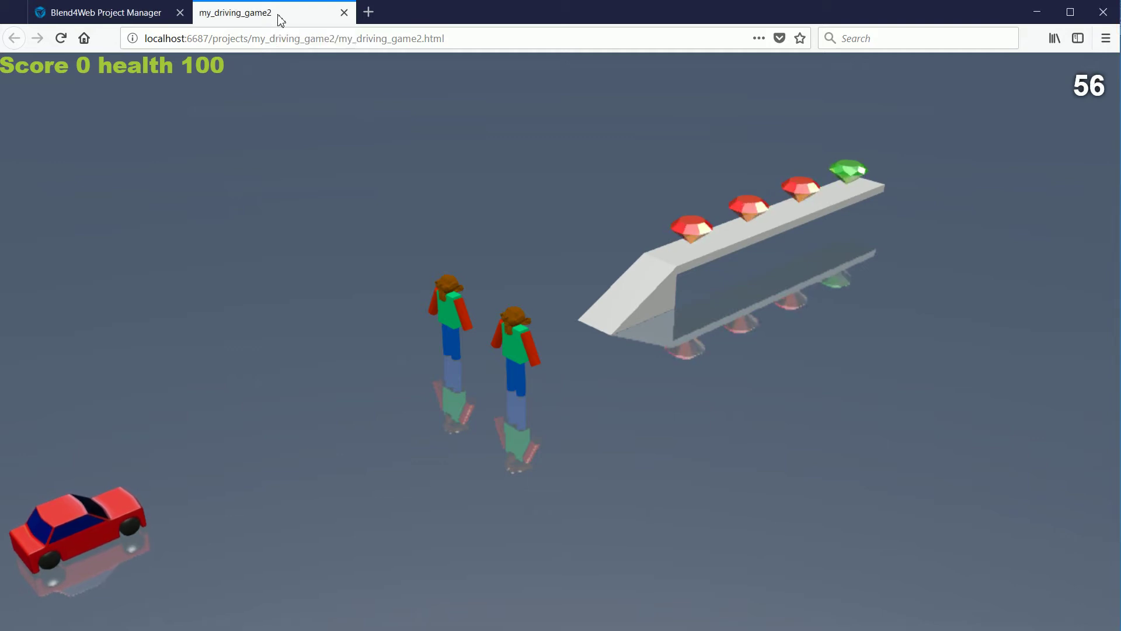
Drive the car across the ground in my_driving_game2, steering right and back toward the ramp.
{"action": "key", "text": "Up"}
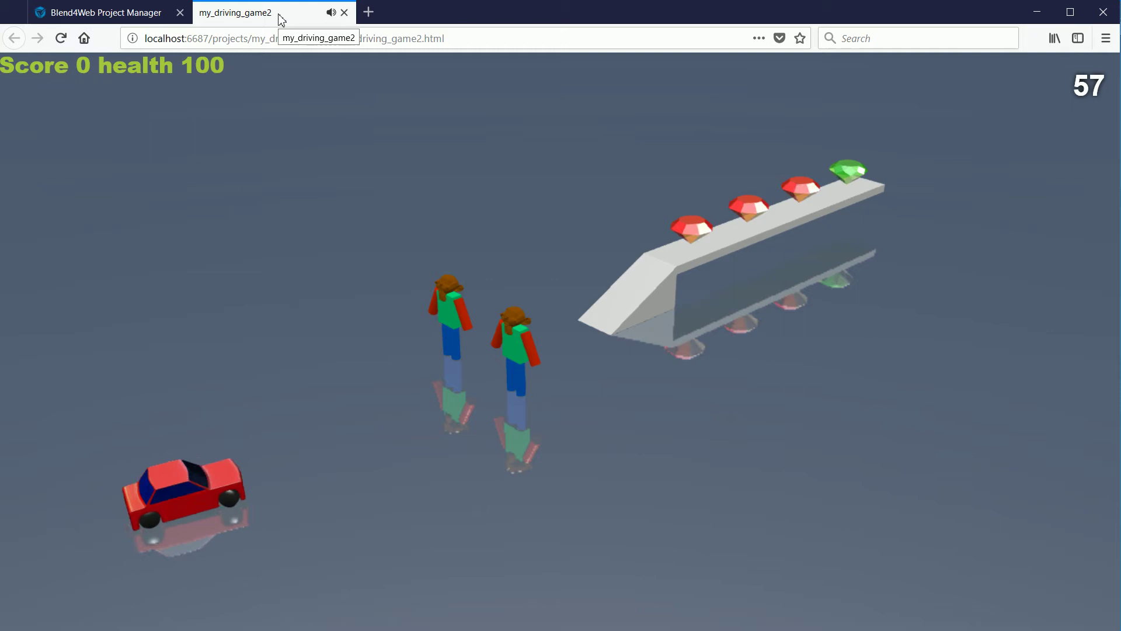
{"action": "key", "text": "Right"}
{"action": "key", "text": "Left"}
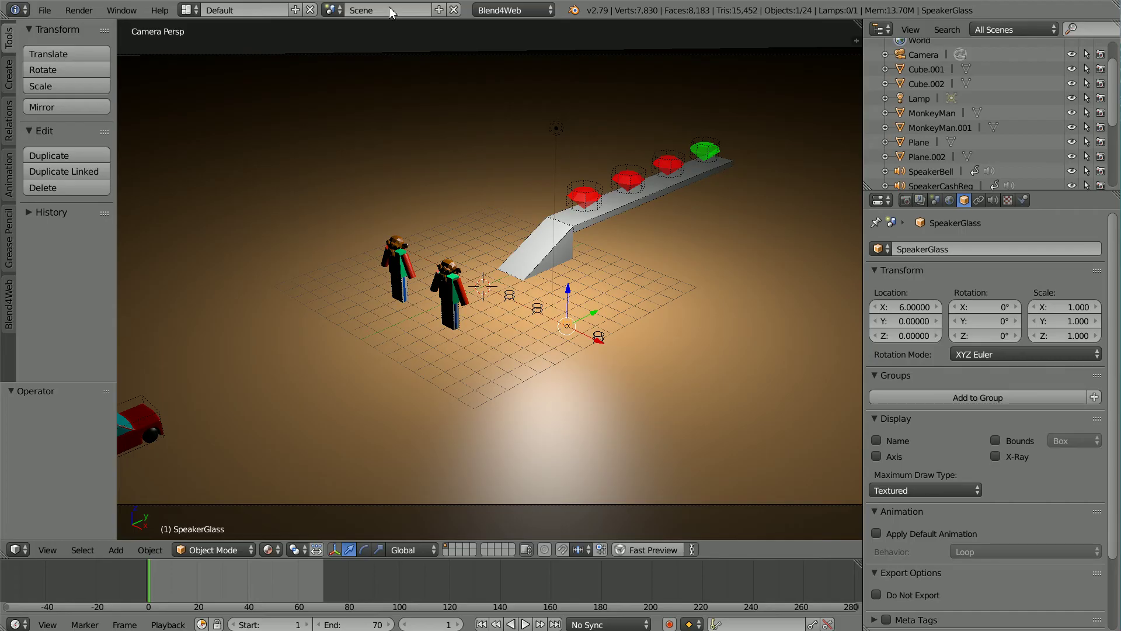
Reopen my_driving_game2.blend from File > Open Recent.
{"action": "left_click", "coordinate": [47, 11]}
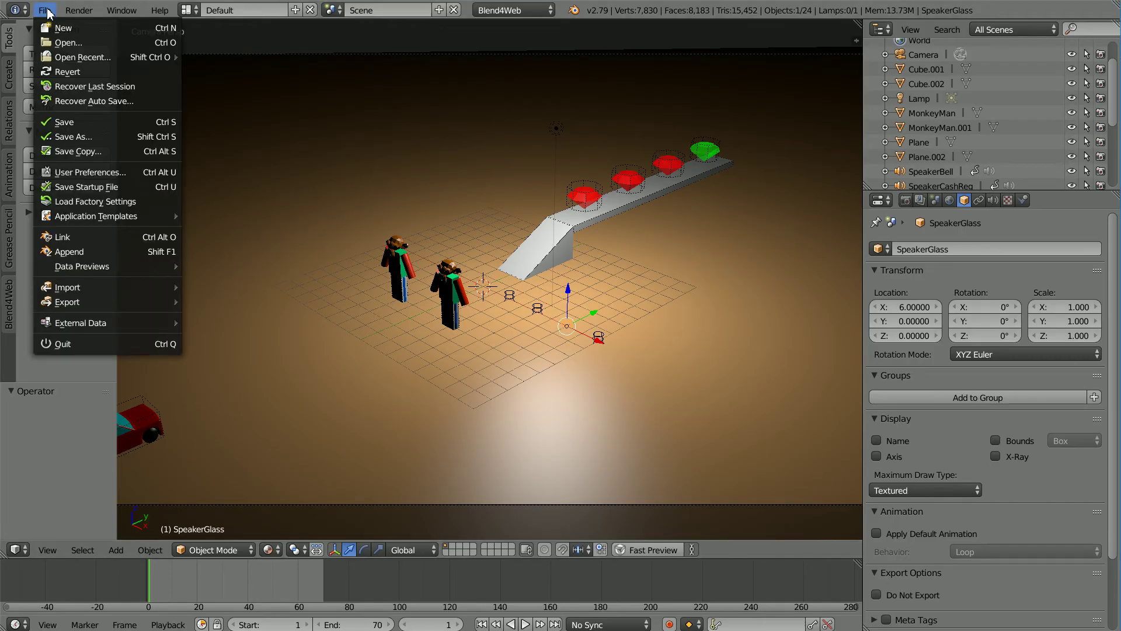
{"action": "mouse_move", "coordinate": [64, 57]}
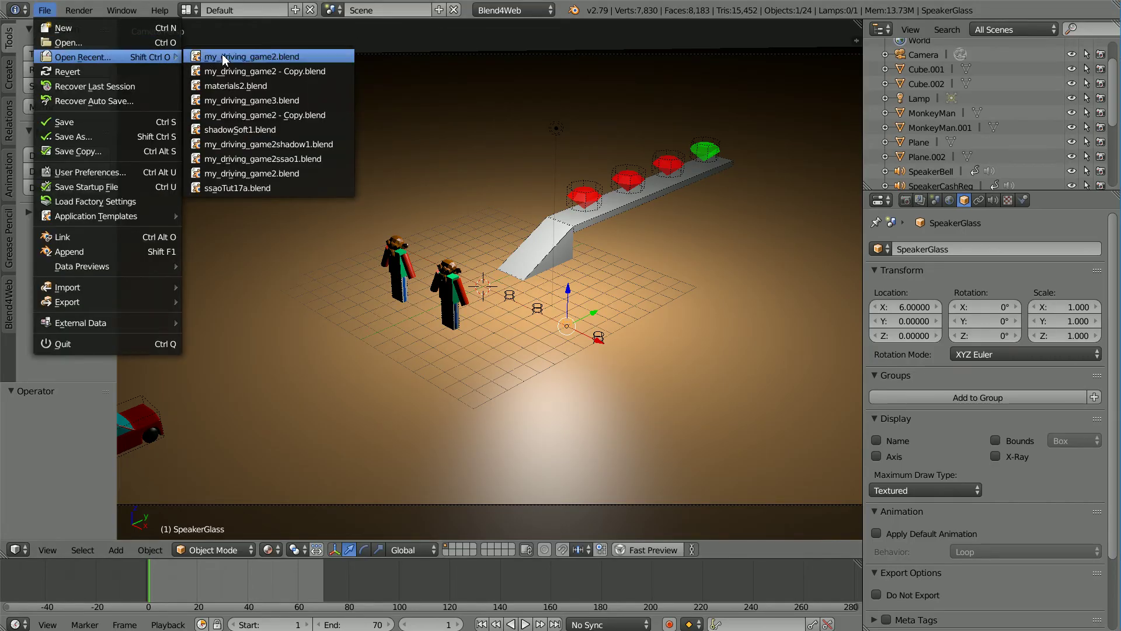
{"action": "left_click", "coordinate": [308, 57]}
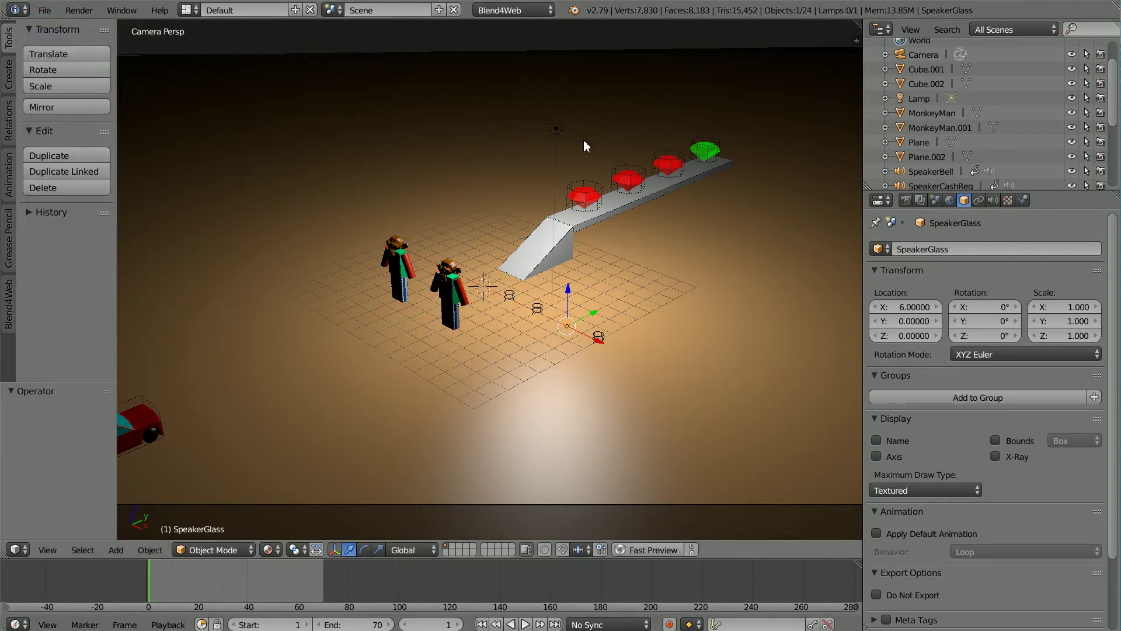
Select the red gem ruby.000 and show its ruby material and texture settings.
{"action": "left_click", "coordinate": [589, 203]}
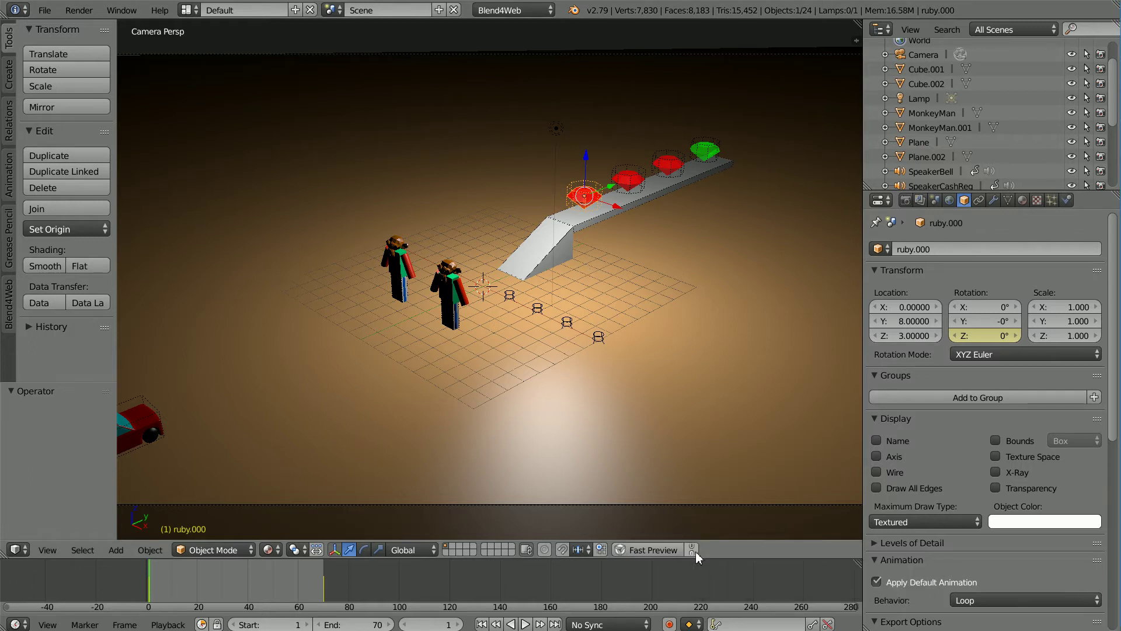
{"action": "left_click", "coordinate": [677, 552]}
{"action": "left_click", "coordinate": [1023, 201]}
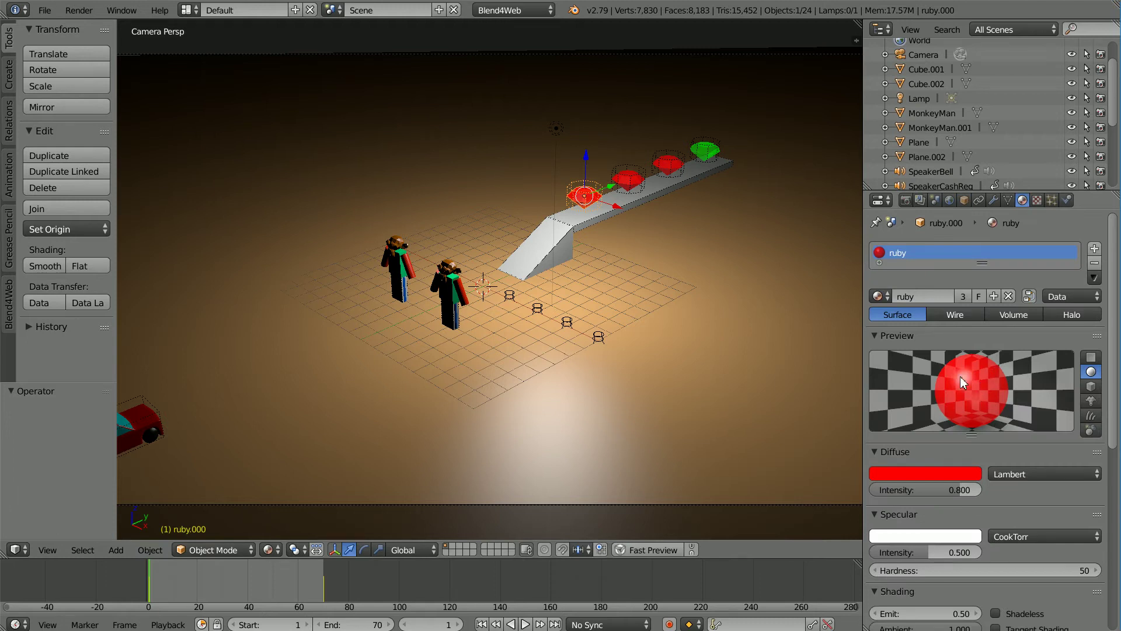
{"action": "left_click", "coordinate": [1037, 200]}
Add a new texture to the ruby material with Both preview, and start loading an image for it.
{"action": "left_click", "coordinate": [1038, 358]}
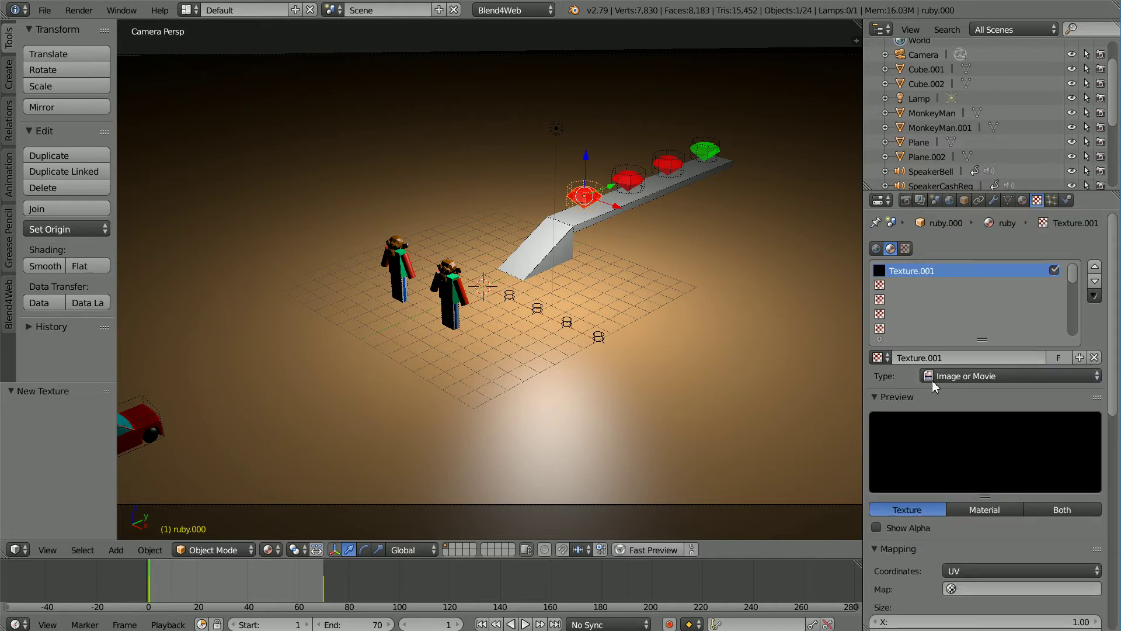
{"action": "left_click", "coordinate": [1059, 510]}
{"action": "left_click_drag", "start_coordinate": [1115, 395], "coordinate": [1113, 587]}
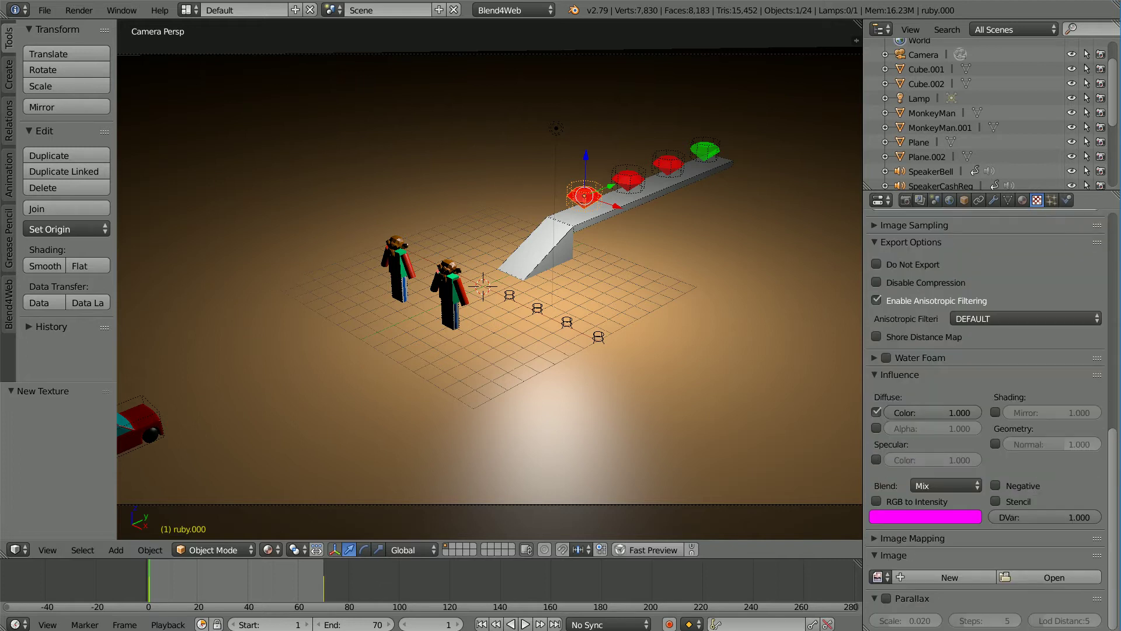
{"action": "left_click", "coordinate": [1090, 581]}
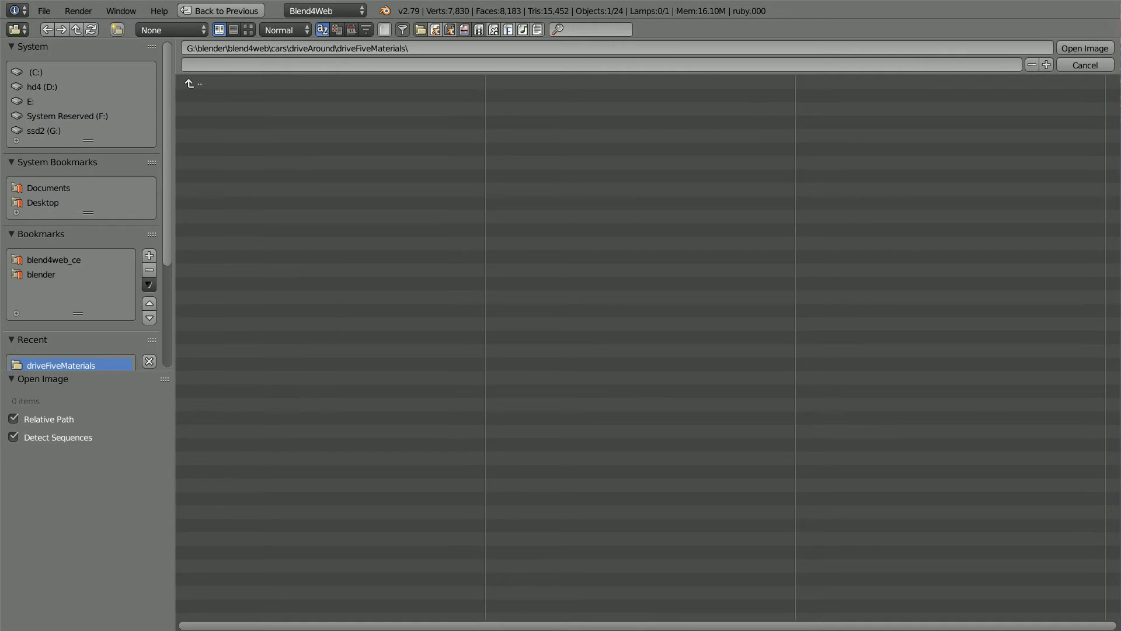
Browse to the red metallic folder on G: in thumbnail view, then bring up the matcaps folder in File Explorer.
{"action": "left_click", "coordinate": [47, 132]}
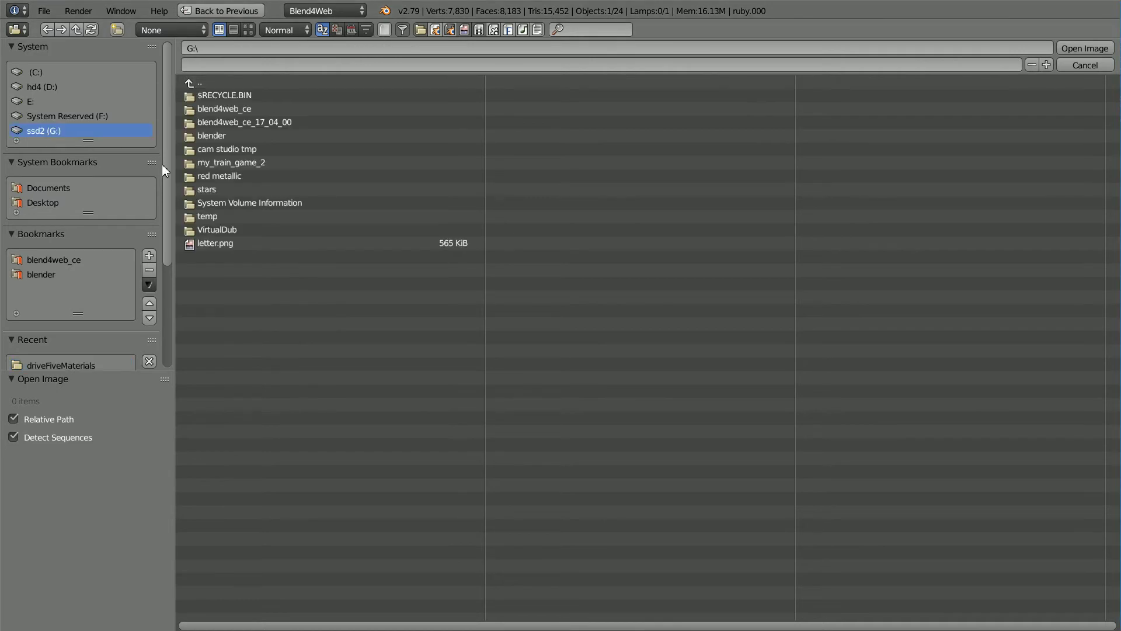
{"action": "left_click", "coordinate": [247, 175]}
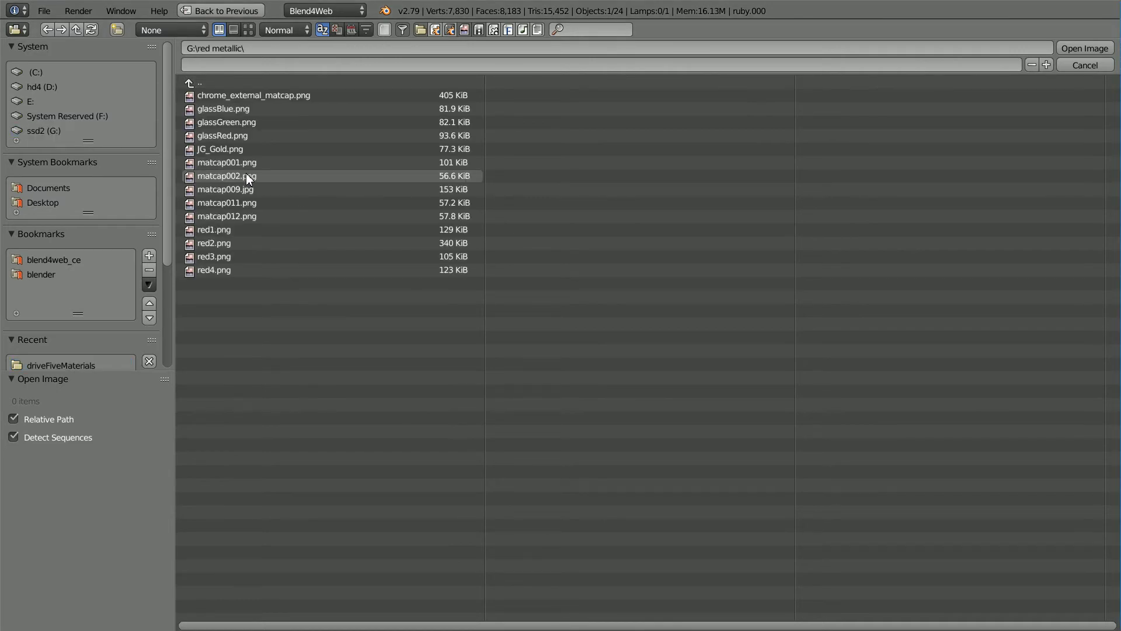
{"action": "left_click", "coordinate": [249, 30]}
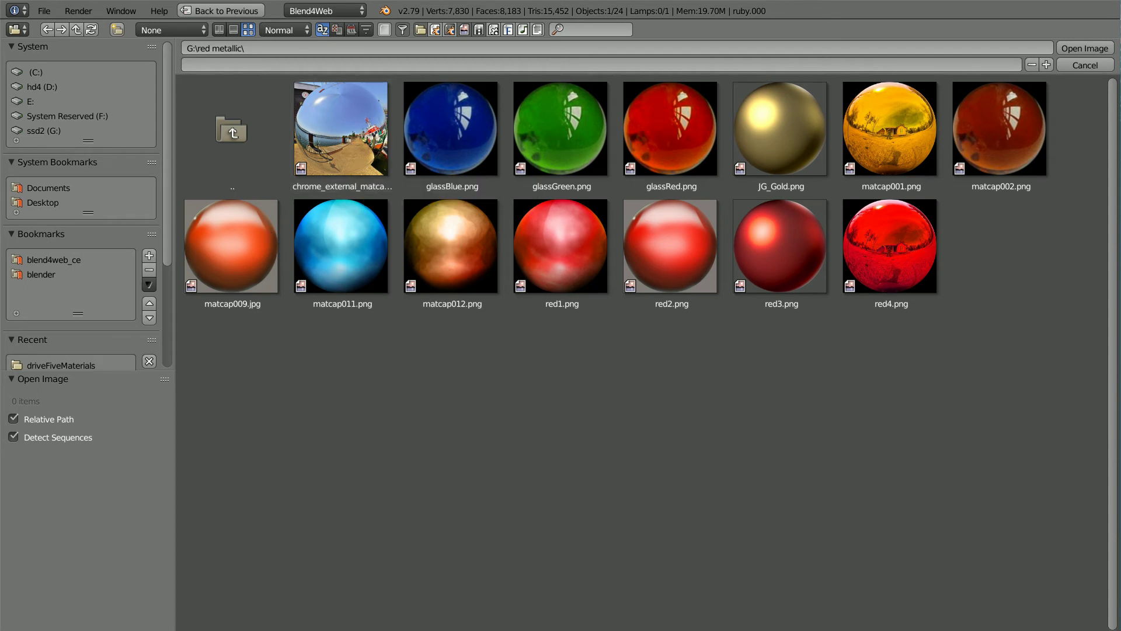
{"action": "key", "text": "alt+Tab"}
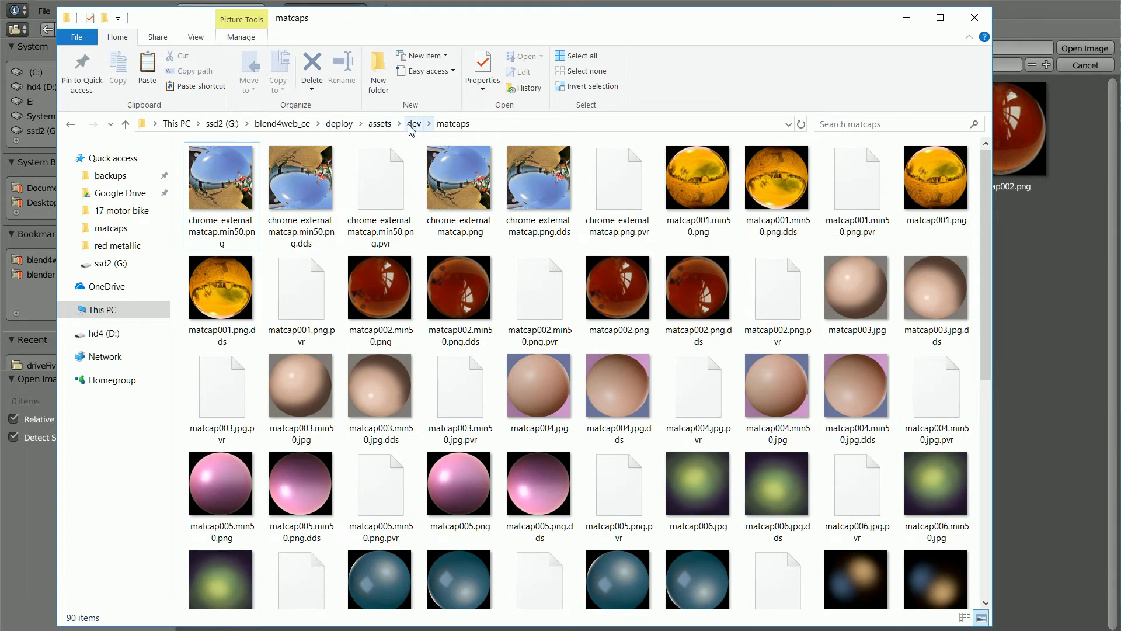
Minimize the matcaps File Explorer window and open paint.net's image adjustment options.
{"action": "left_click", "coordinate": [907, 17]}
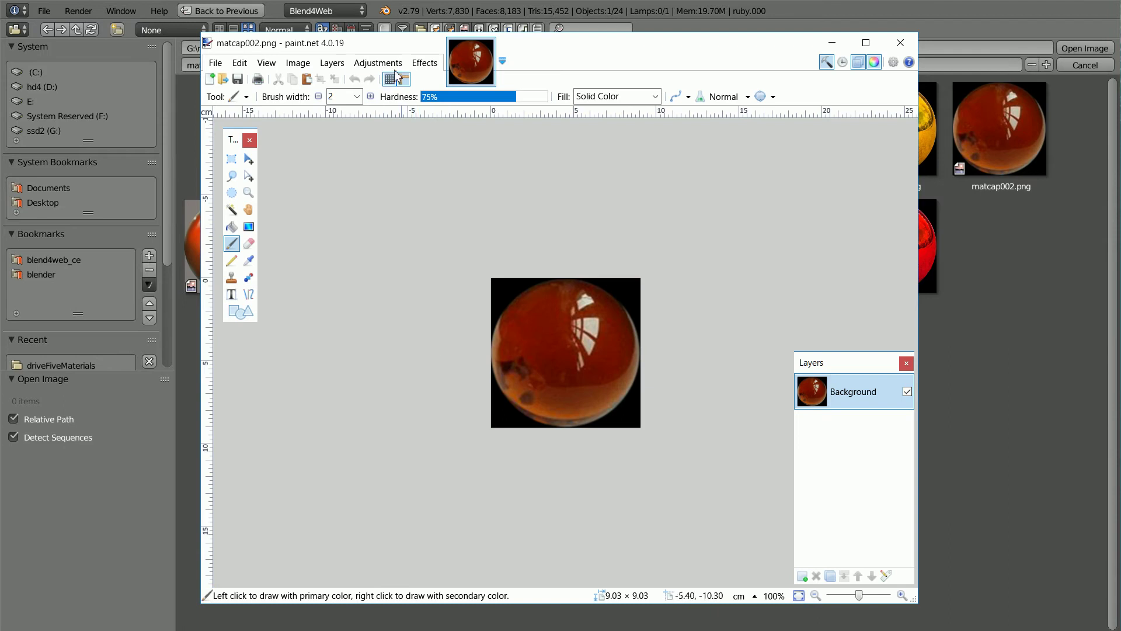
{"action": "left_click", "coordinate": [378, 62]}
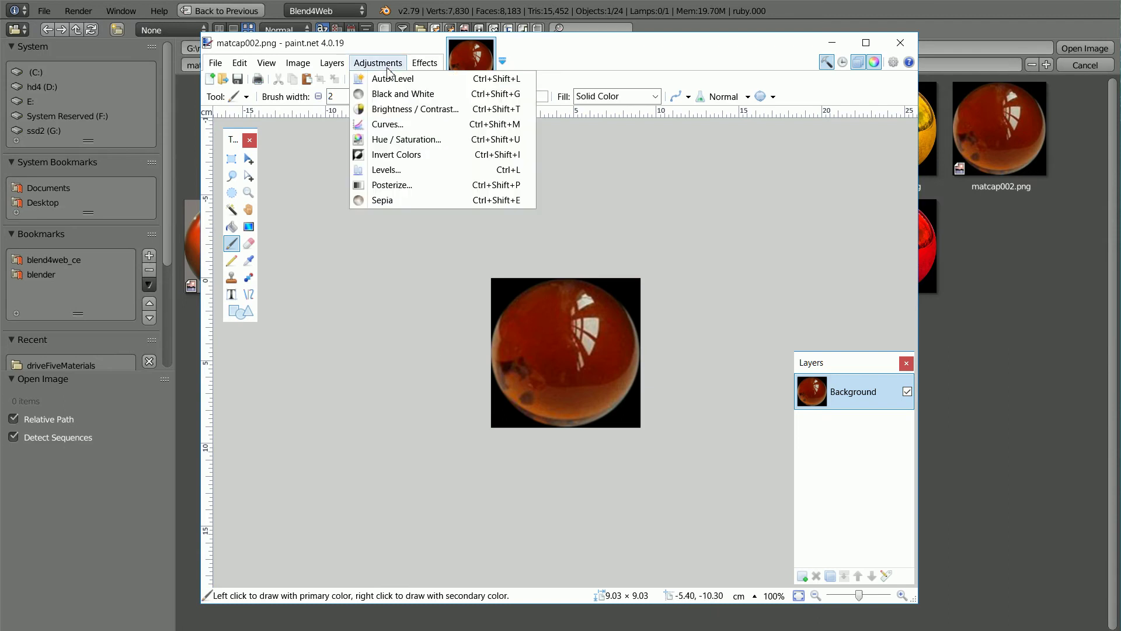
{"action": "left_click", "coordinate": [436, 140]}
{"action": "left_click_drag", "start_coordinate": [607, 240], "coordinate": [823, 151]}
{"action": "left_click_drag", "start_coordinate": [744, 231], "coordinate": [689, 214]}
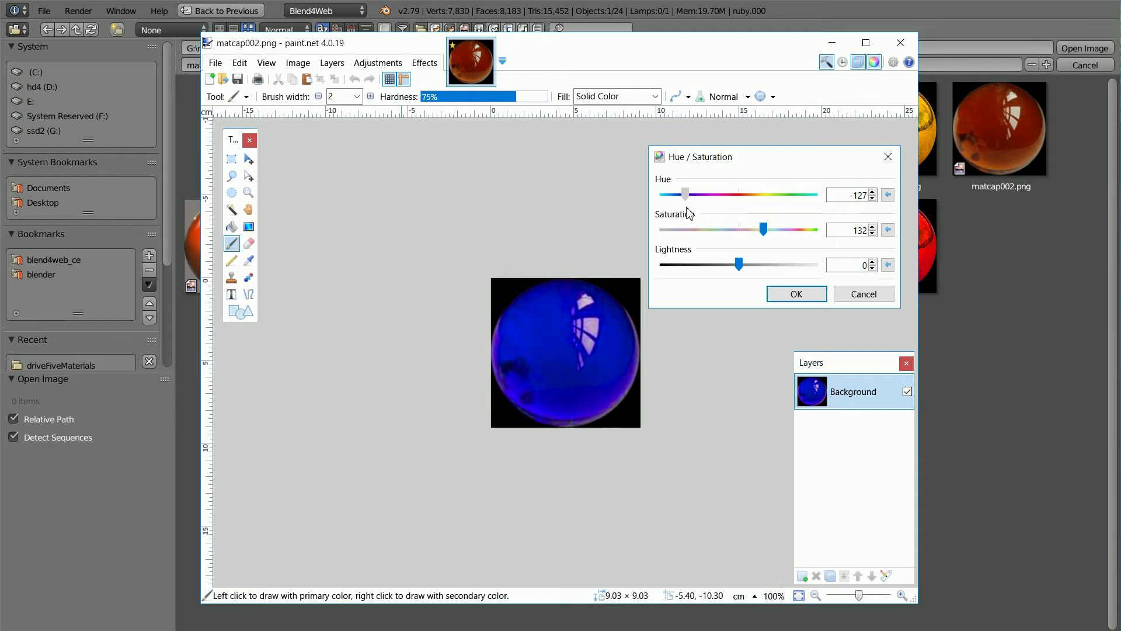
{"action": "left_click", "coordinate": [888, 156]}
{"action": "left_click", "coordinate": [833, 43]}
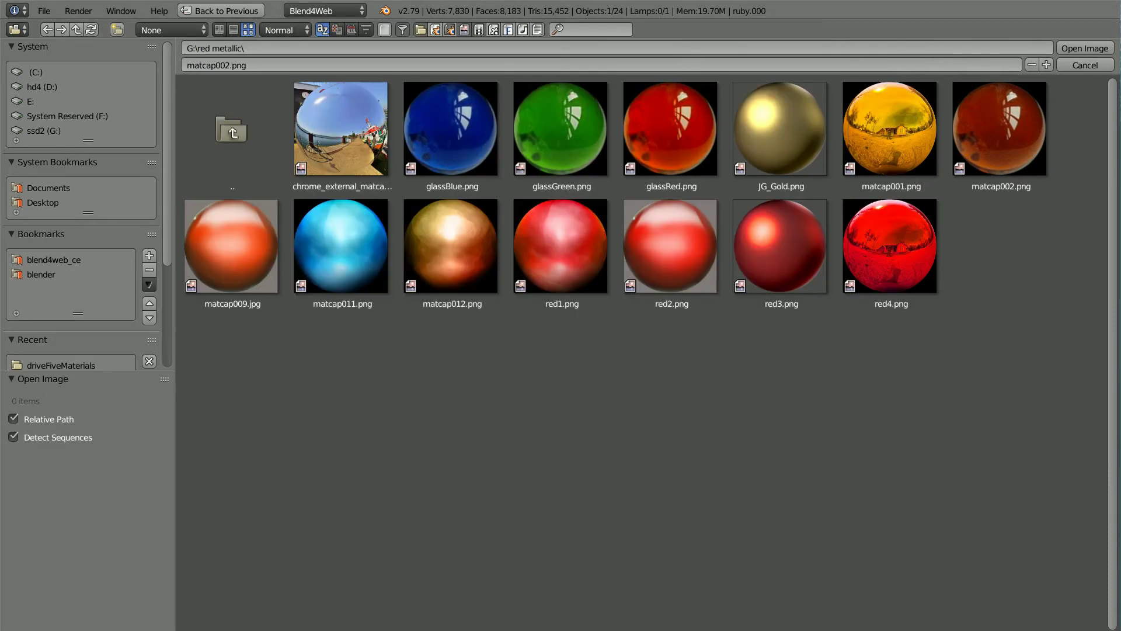
Load glassRed.png into Texture.001 and map it by Normal coordinates.
{"action": "left_click", "coordinate": [661, 139]}
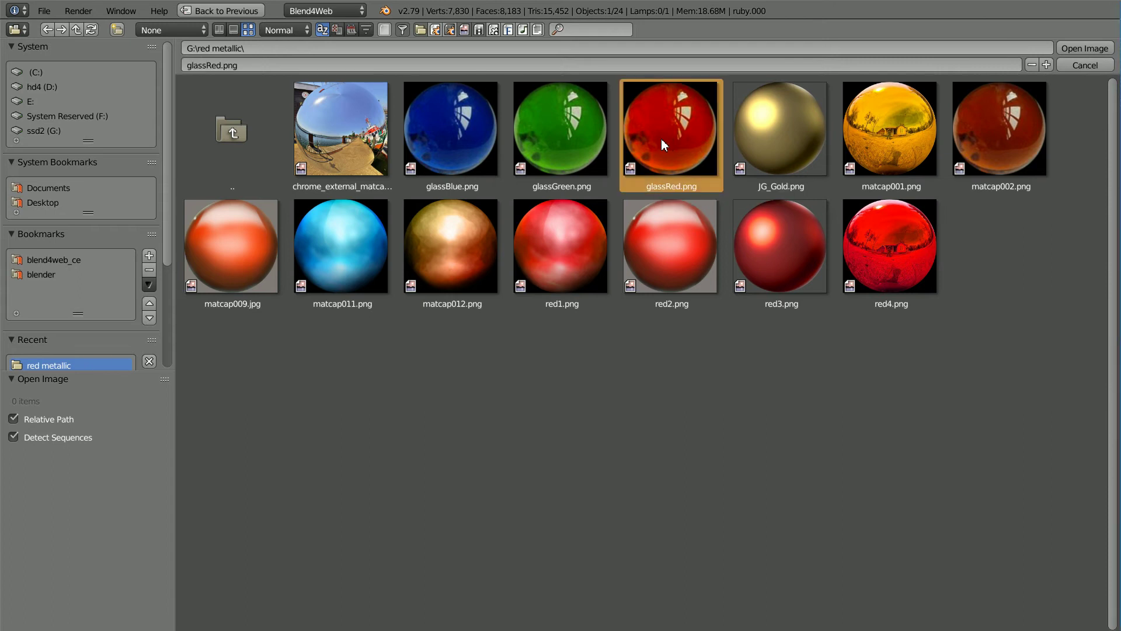
{"action": "left_click", "coordinate": [1087, 49]}
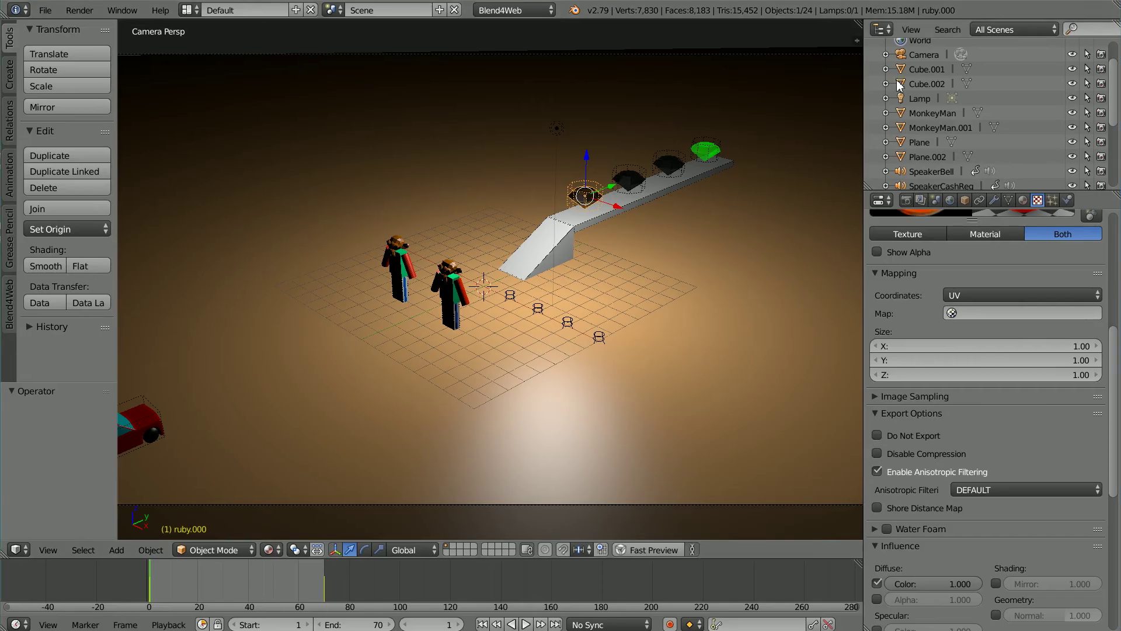
{"action": "scroll", "coordinate": [1116, 342], "scroll_direction": "up", "scroll_amount": 10}
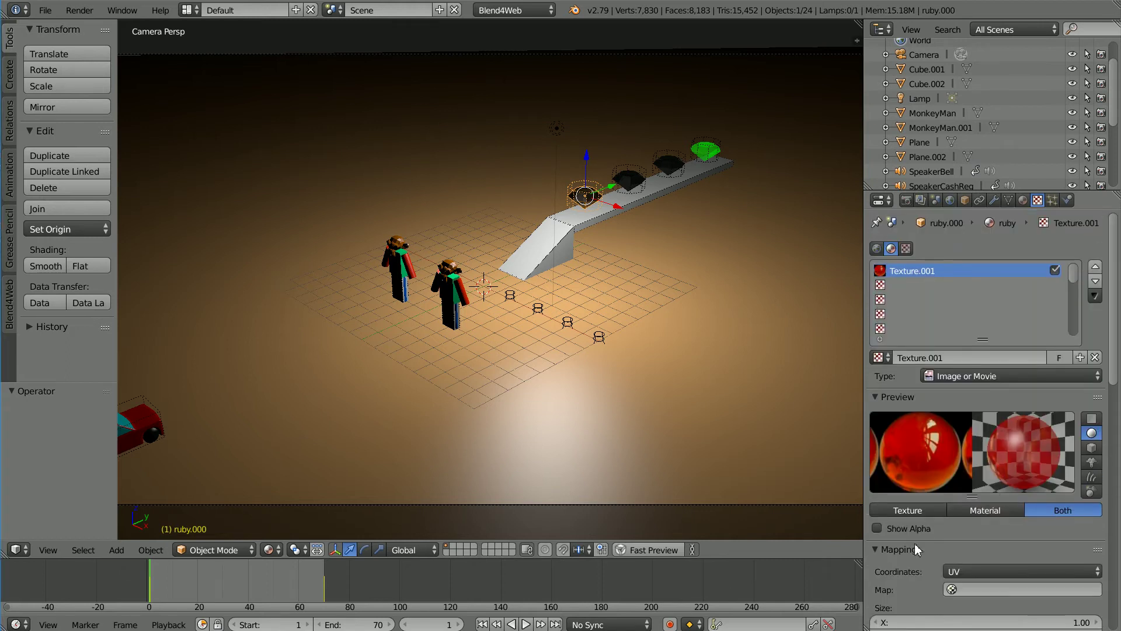
{"action": "left_click", "coordinate": [966, 572]}
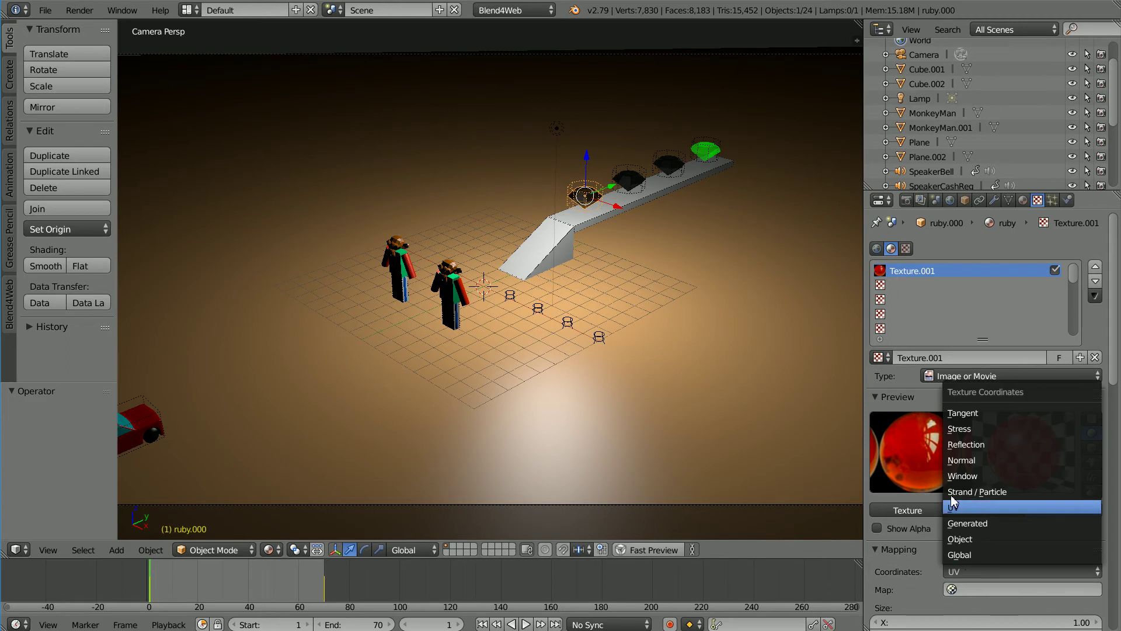
{"action": "left_click", "coordinate": [1015, 460]}
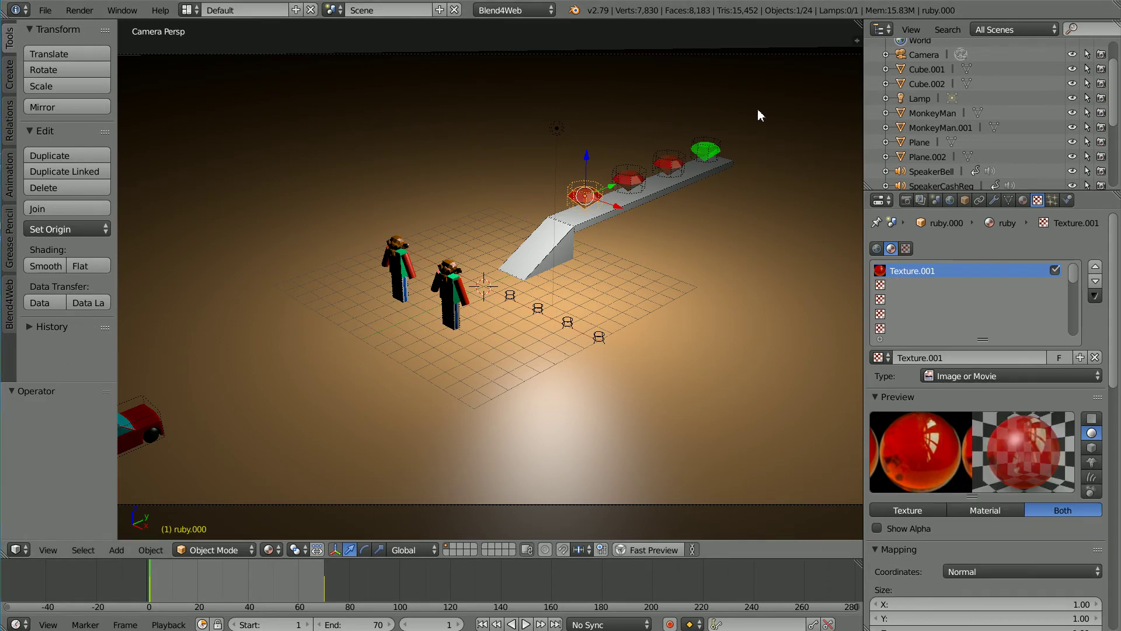
{"action": "left_click", "coordinate": [1023, 200]}
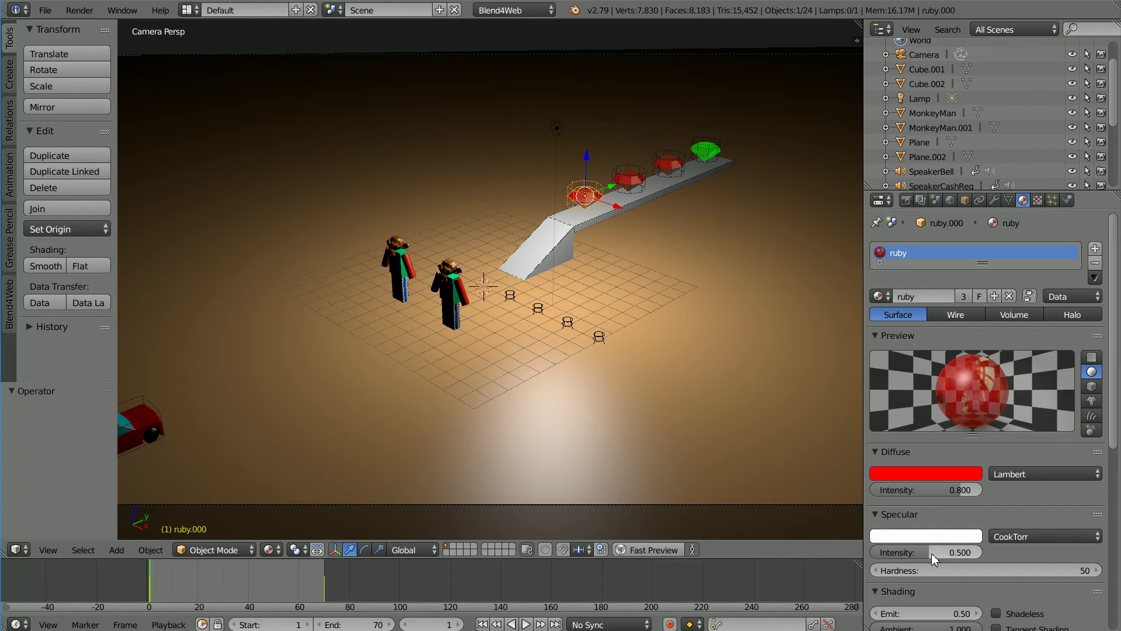
Set the ruby material's specular intensity to 0 and Emit to 3.00.
{"action": "left_click_drag", "start_coordinate": [929, 555], "coordinate": [860, 556]}
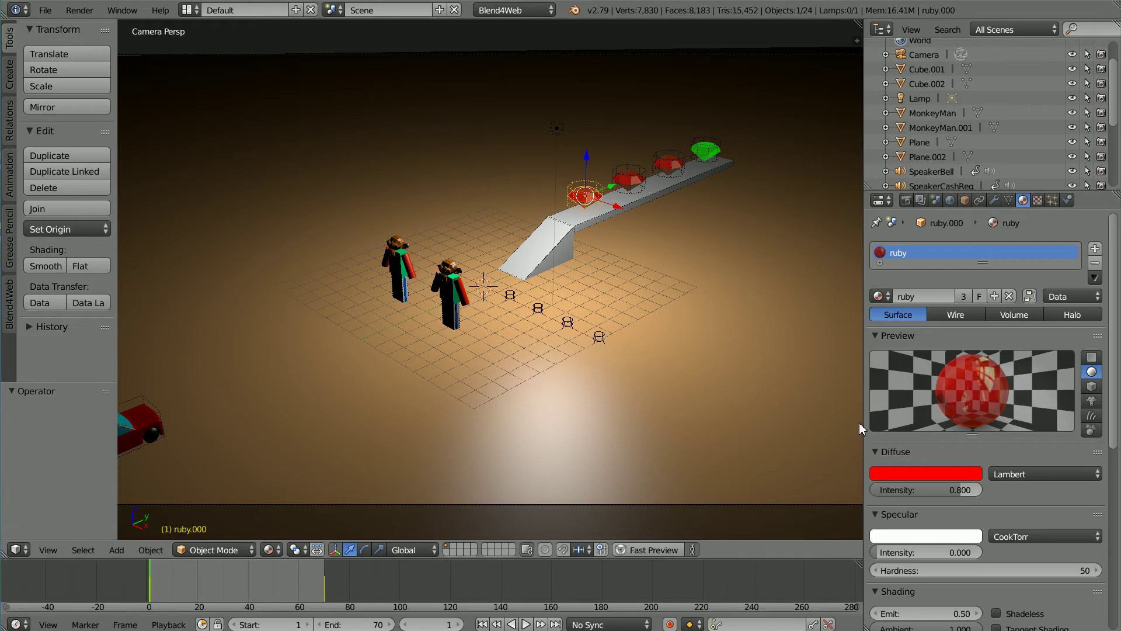
{"action": "left_click", "coordinate": [937, 612]}
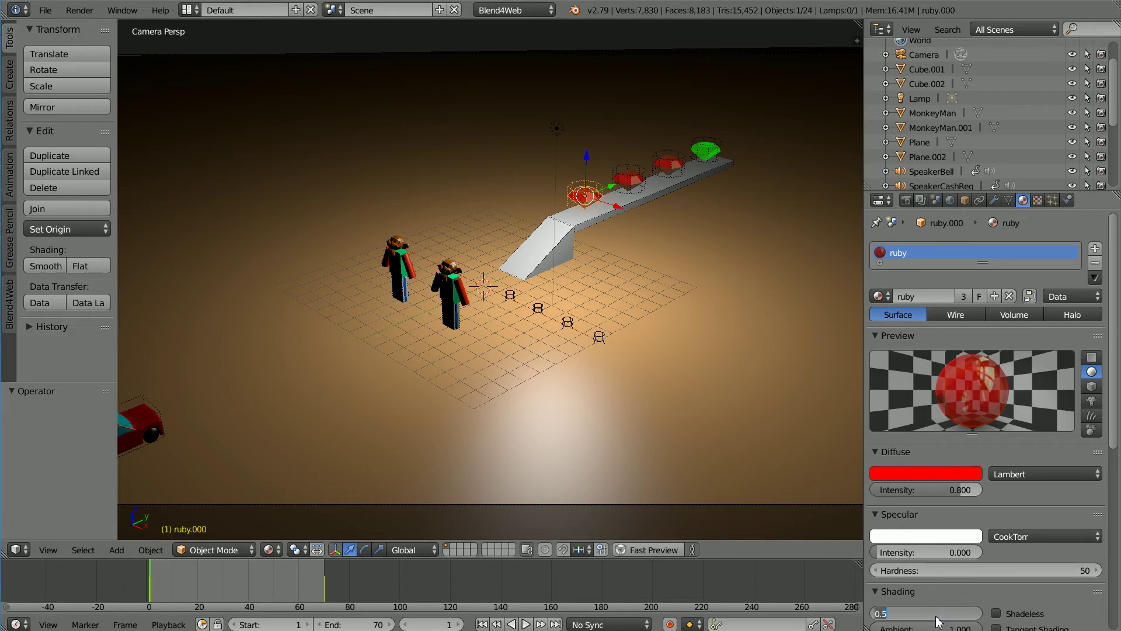
{"action": "type", "text": "3"}
{"action": "key", "text": "Return"}
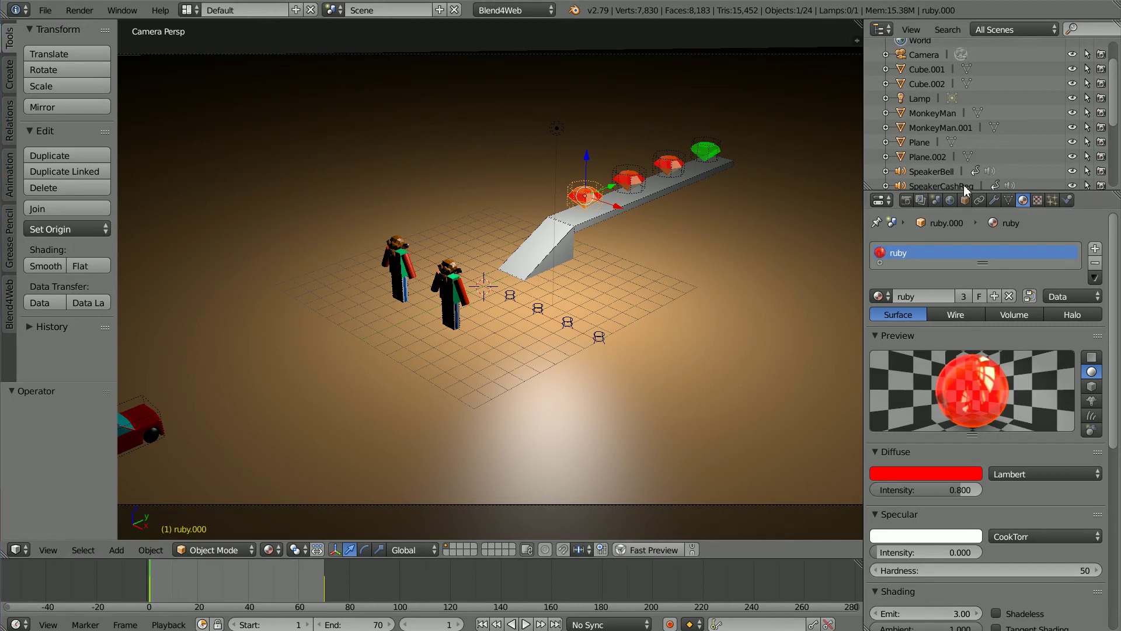
Switch the ruby's transparency to Alpha Blend and run a Fast Preview in the browser.
{"action": "left_click_drag", "start_coordinate": [1116, 279], "coordinate": [1116, 333]}
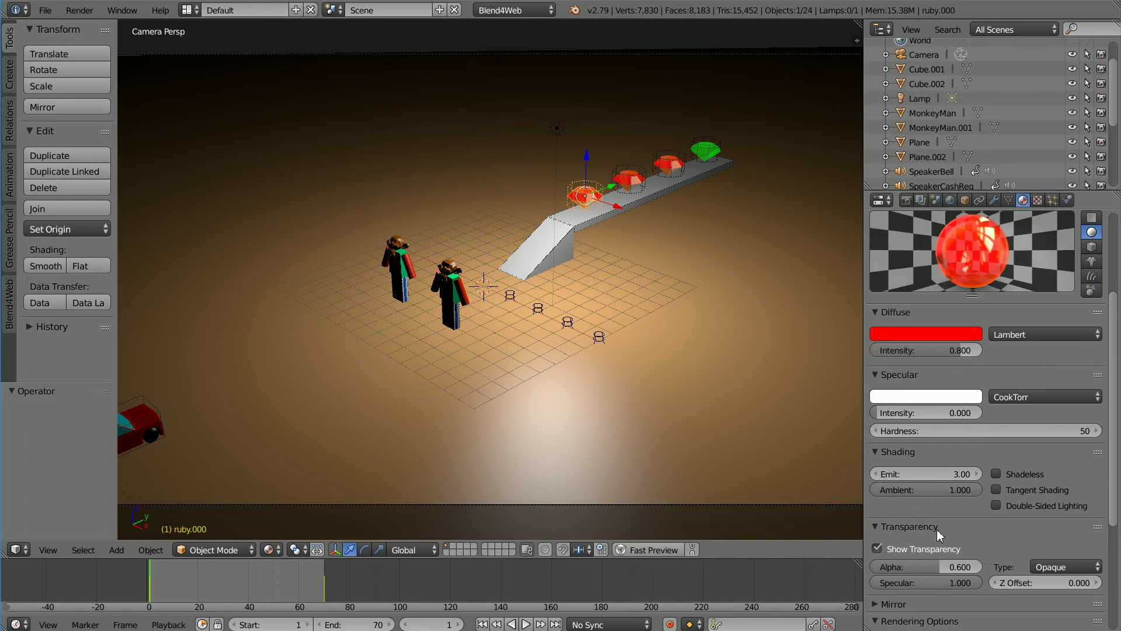
{"action": "left_click", "coordinate": [1045, 568]}
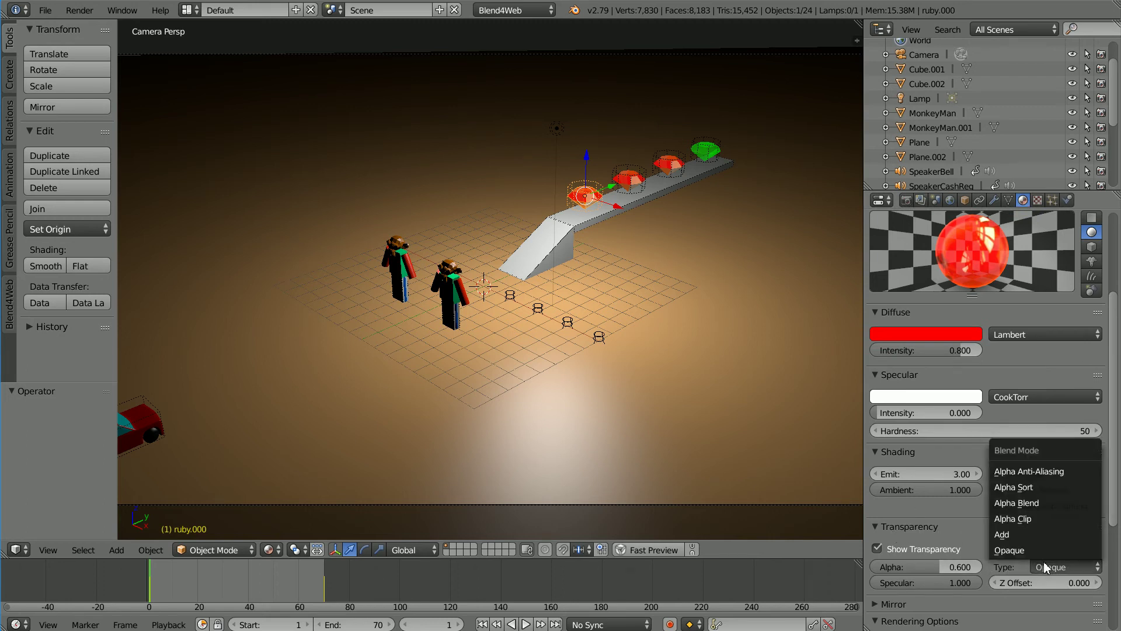
{"action": "left_click", "coordinate": [1052, 503]}
{"action": "left_click", "coordinate": [676, 550]}
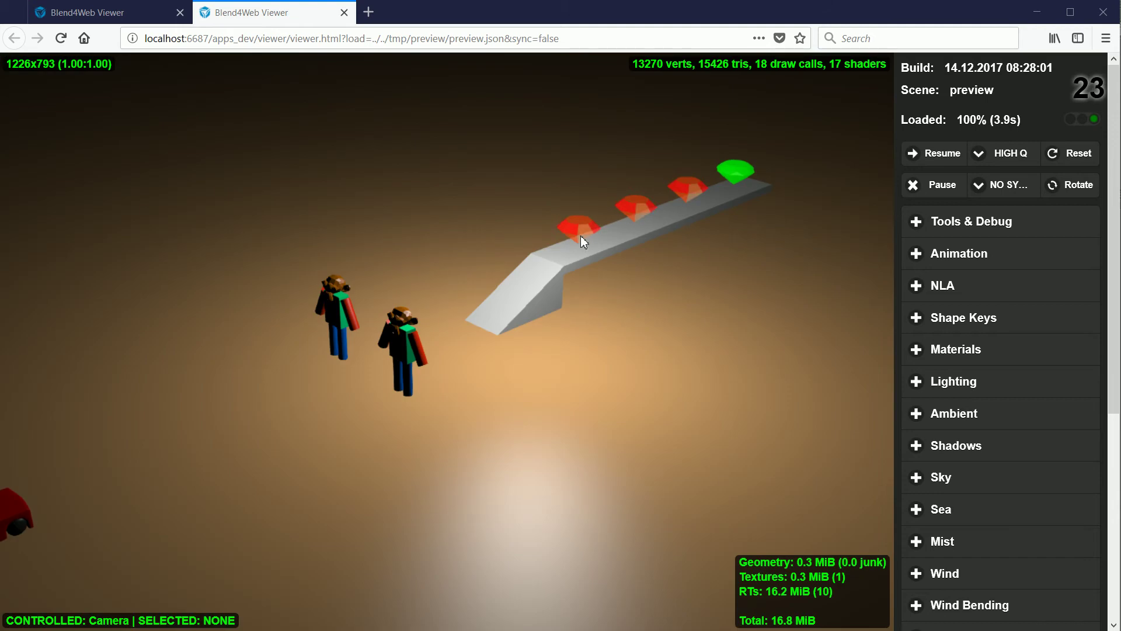
Compare the earlier and new Blend4Web previews, then back in Blender select the green emerald gem.
{"action": "left_click", "coordinate": [116, 14]}
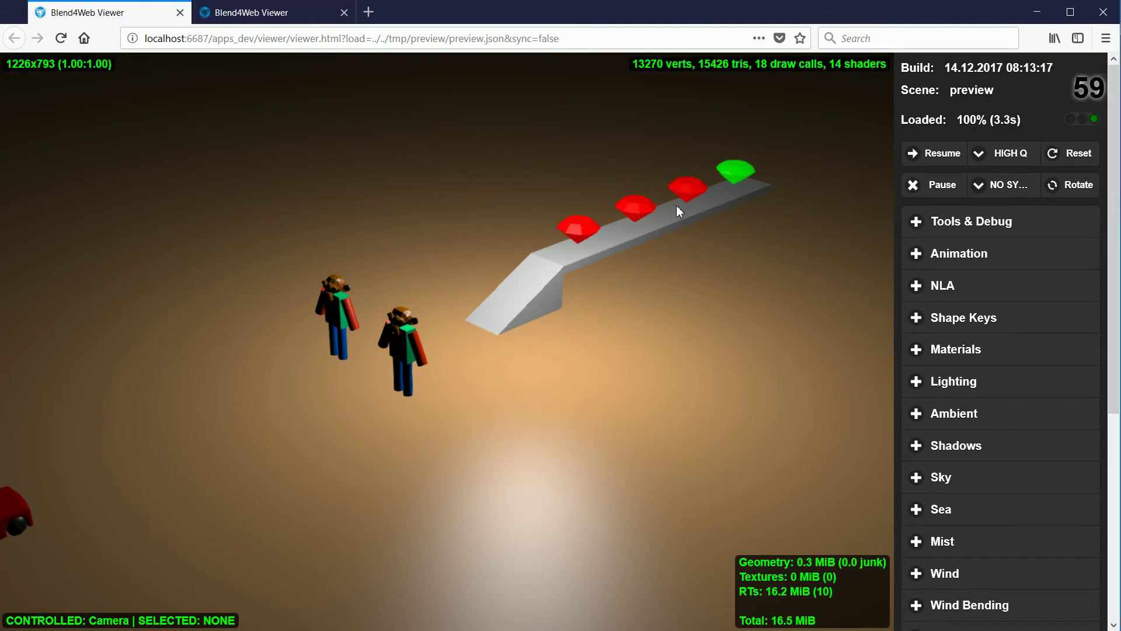
{"action": "left_click", "coordinate": [275, 13]}
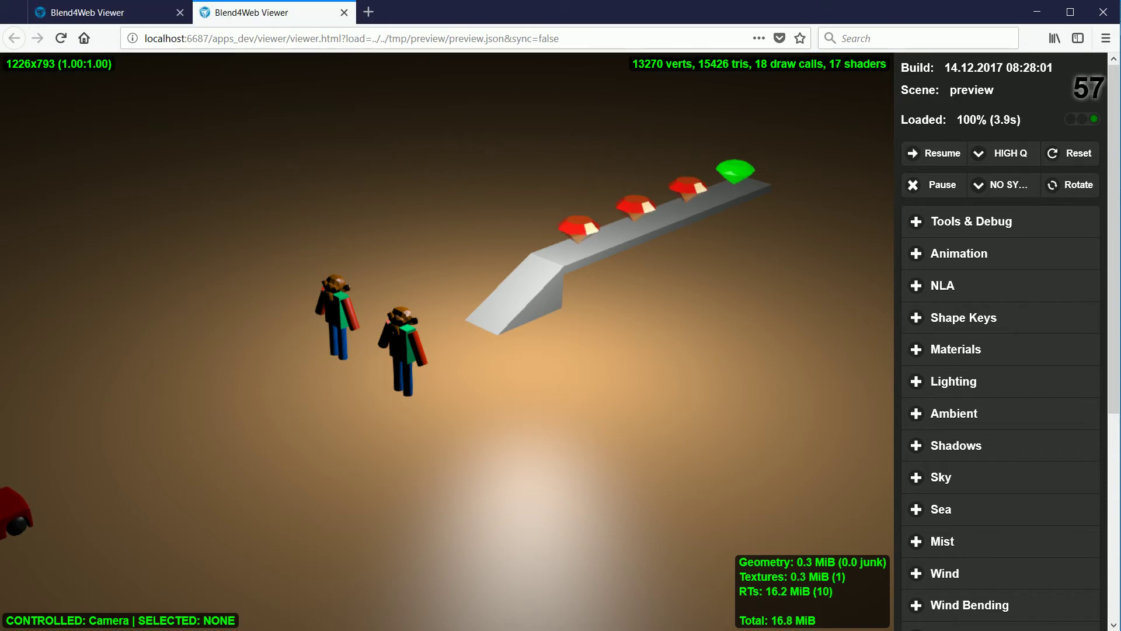
{"action": "key", "text": "alt+Tab"}
{"action": "right_click", "coordinate": [706, 153]}
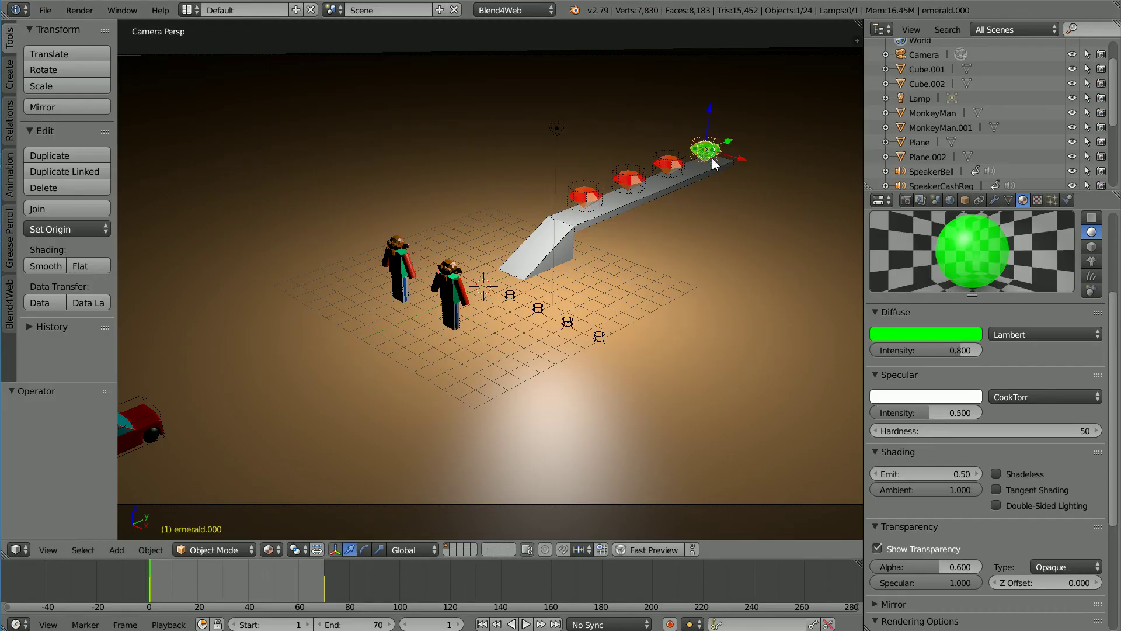
Set the emerald's specular intensity to 0 and its Emit to 3.00.
{"action": "left_click_drag", "start_coordinate": [931, 412], "coordinate": [878, 416]}
{"action": "left_click", "coordinate": [934, 473]}
{"action": "type", "text": "3"}
{"action": "key", "text": "Return"}
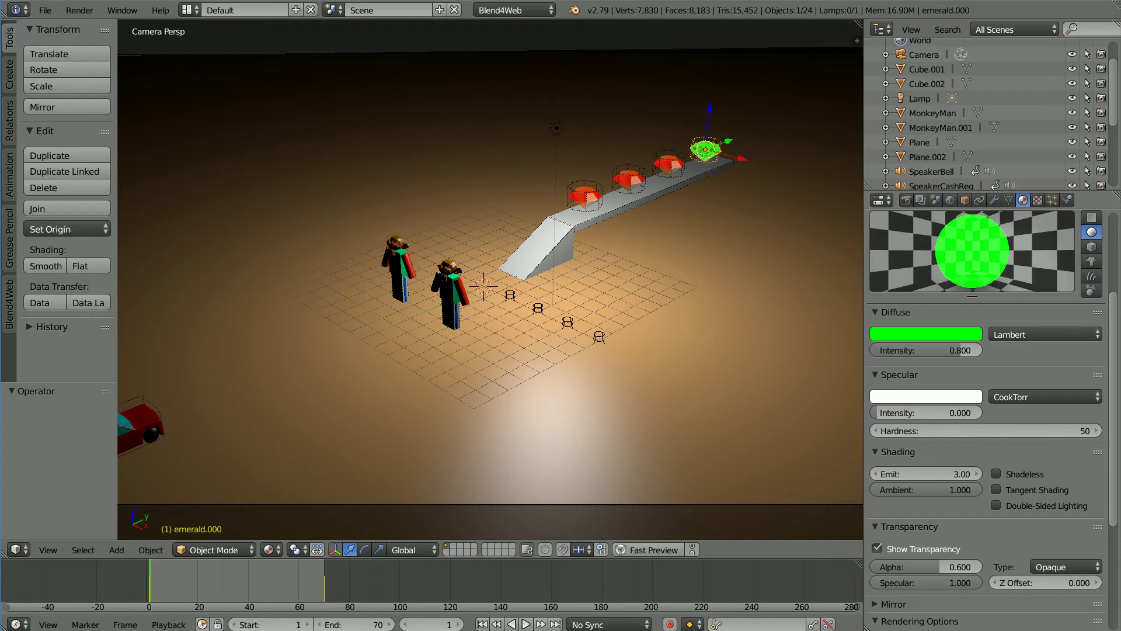
Set the emerald's transparency to Alpha Blend and show its empty texture slots.
{"action": "left_click", "coordinate": [1045, 568]}
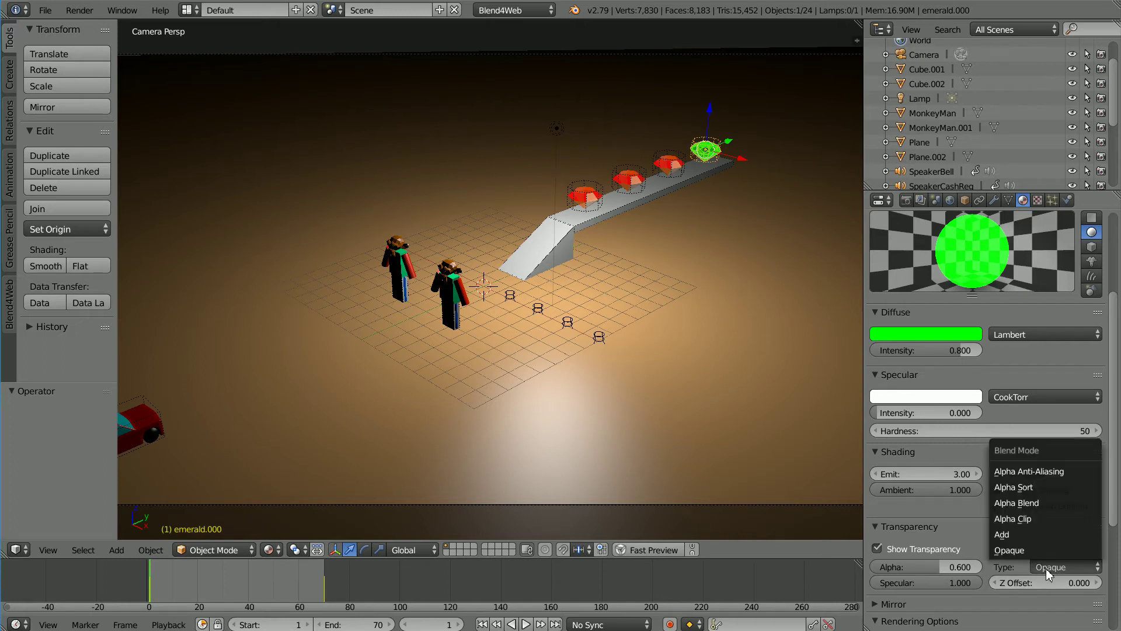
{"action": "left_click", "coordinate": [1050, 502]}
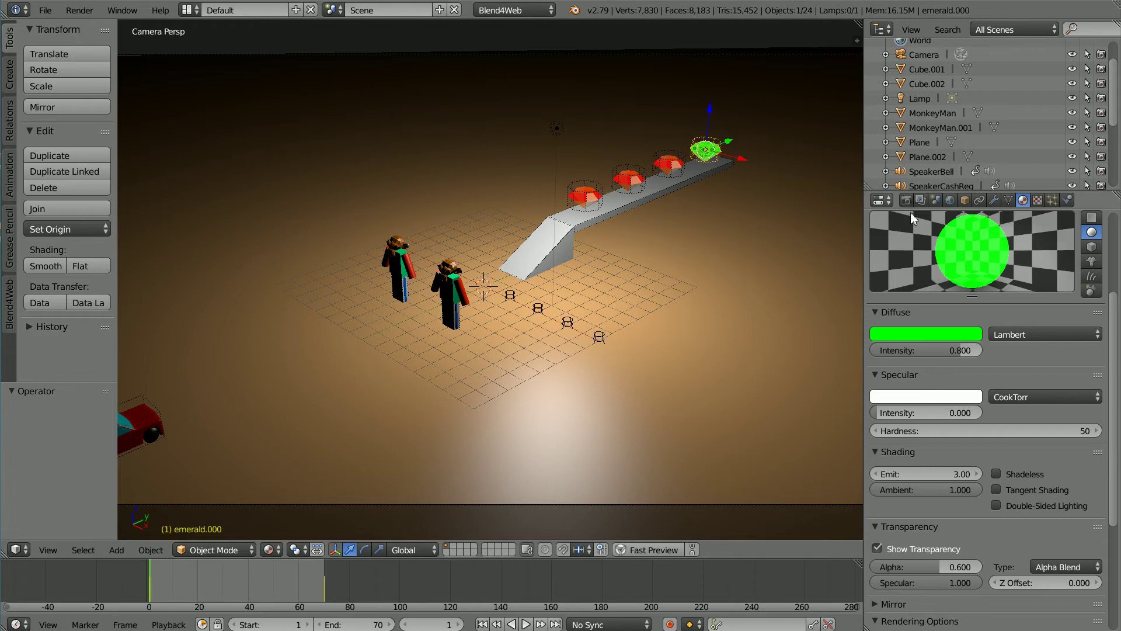
{"action": "left_click", "coordinate": [1037, 200]}
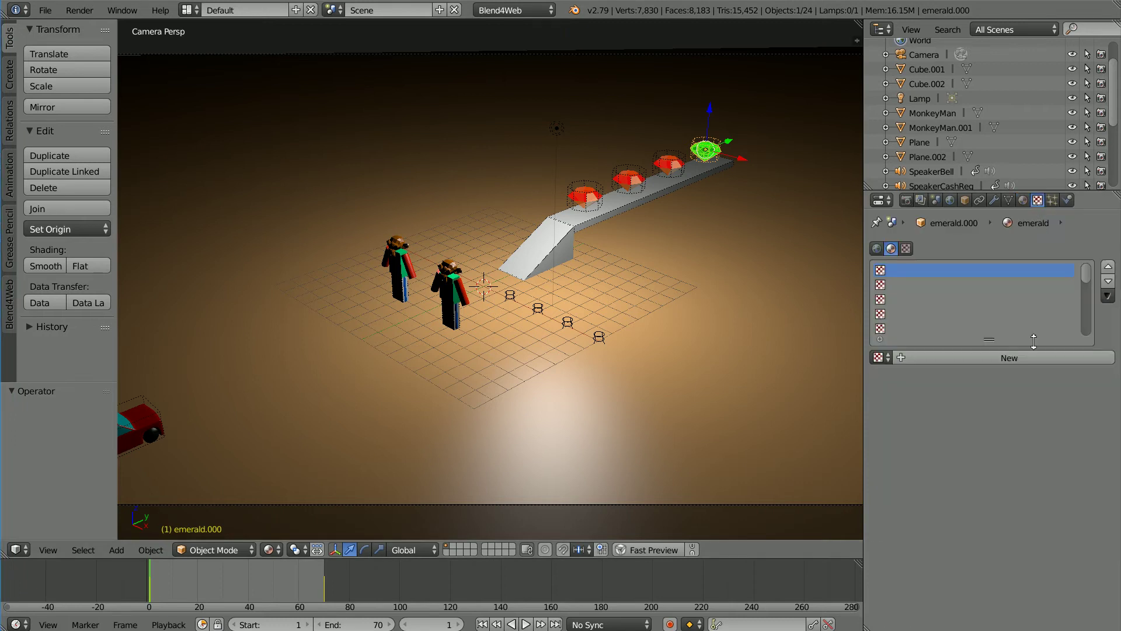
Add a new emerald texture previewed as Both and mapped by Normal coordinates.
{"action": "left_click", "coordinate": [1048, 357]}
{"action": "left_click", "coordinate": [1065, 509]}
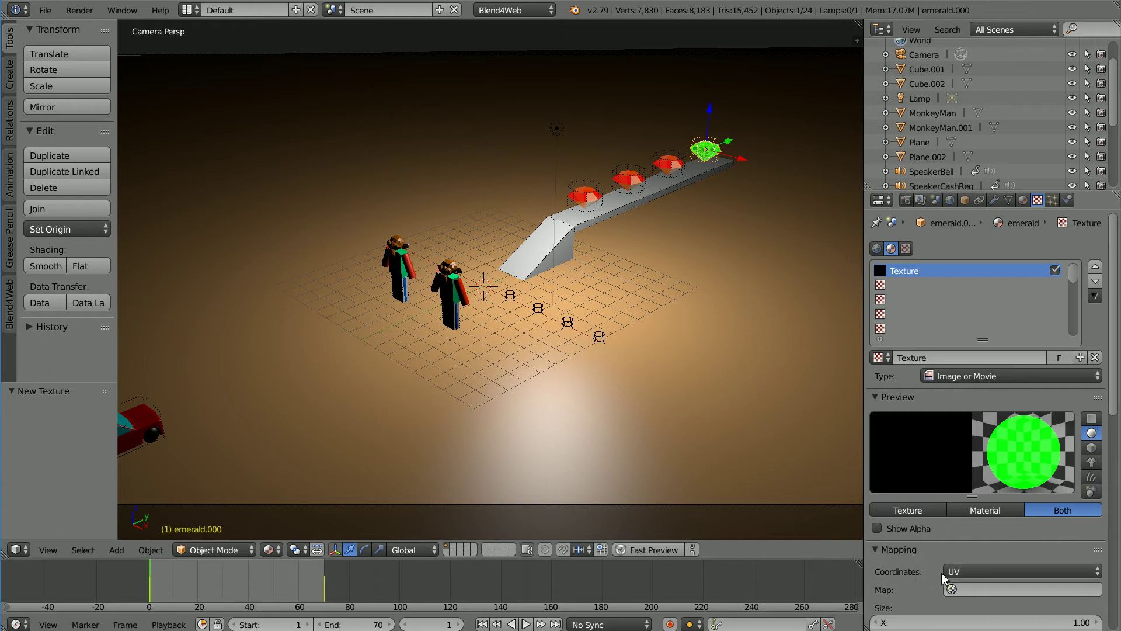
{"action": "left_click", "coordinate": [972, 573]}
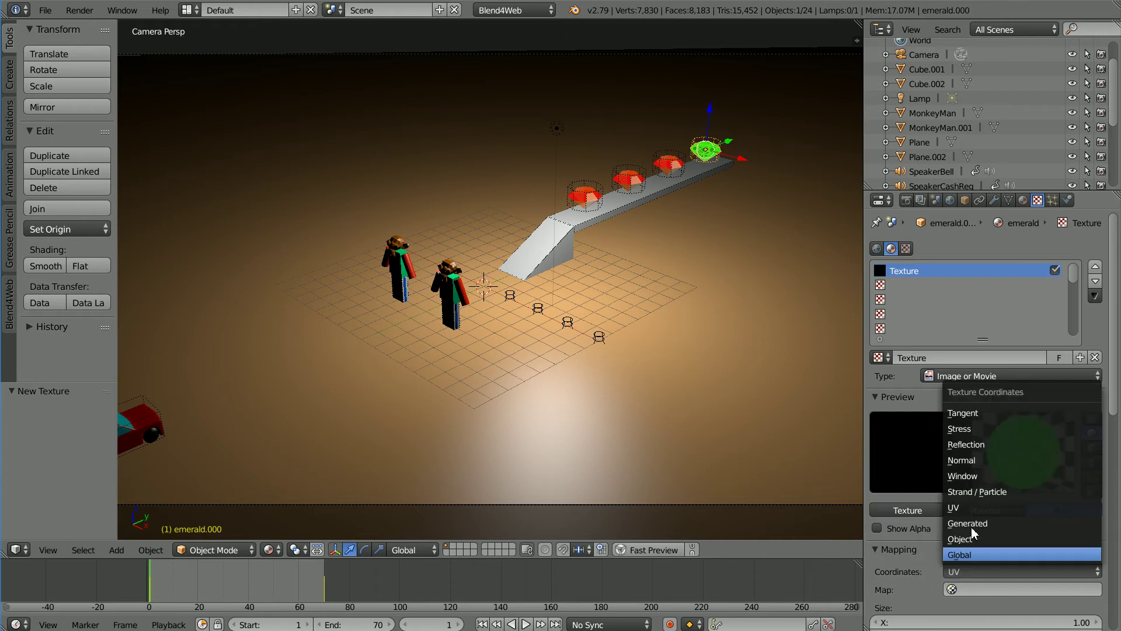
{"action": "left_click", "coordinate": [1013, 461]}
{"action": "left_click_drag", "start_coordinate": [1114, 372], "coordinate": [1113, 582]}
Load G:\red metallic\glassGreen.png as the emerald's texture image, then select the car.
{"action": "left_click", "coordinate": [1061, 576]}
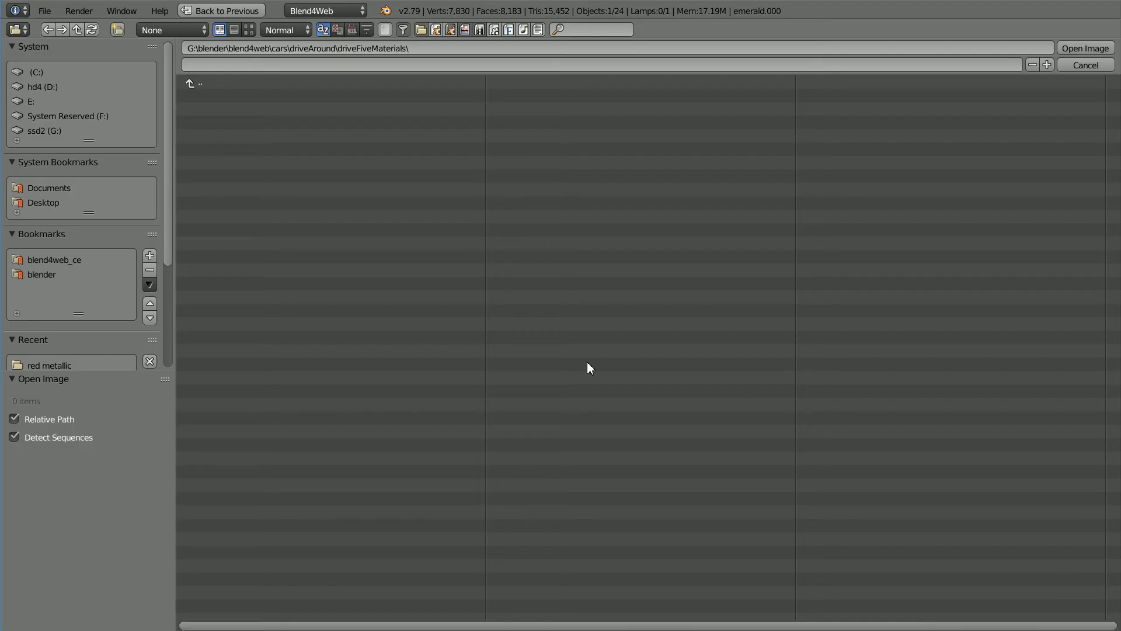
{"action": "left_click", "coordinate": [47, 129]}
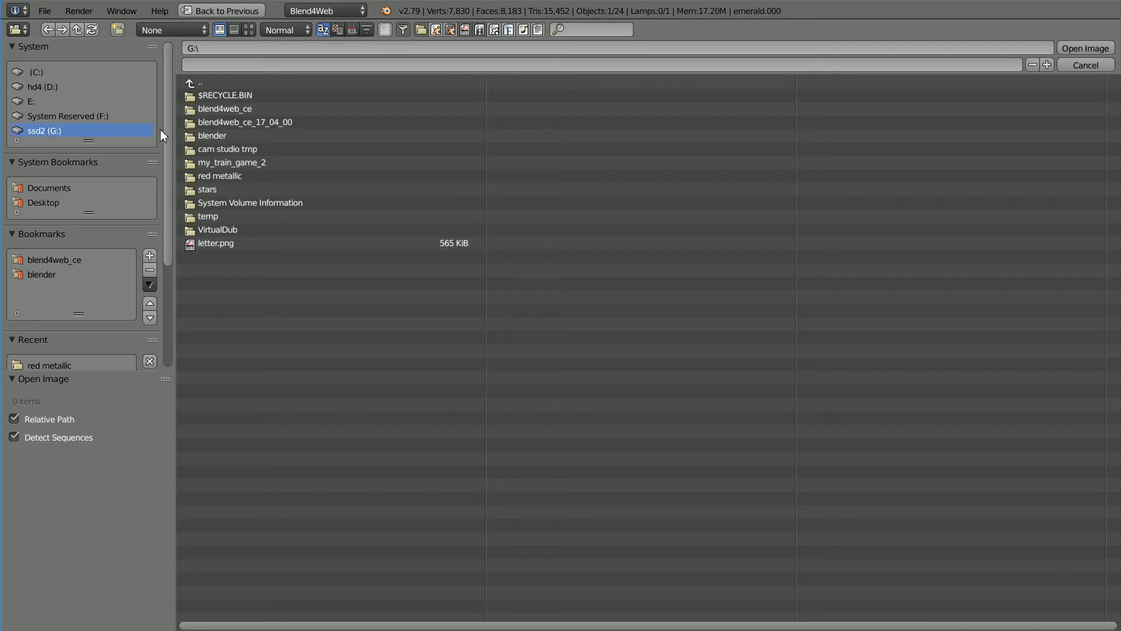
{"action": "left_click", "coordinate": [205, 177]}
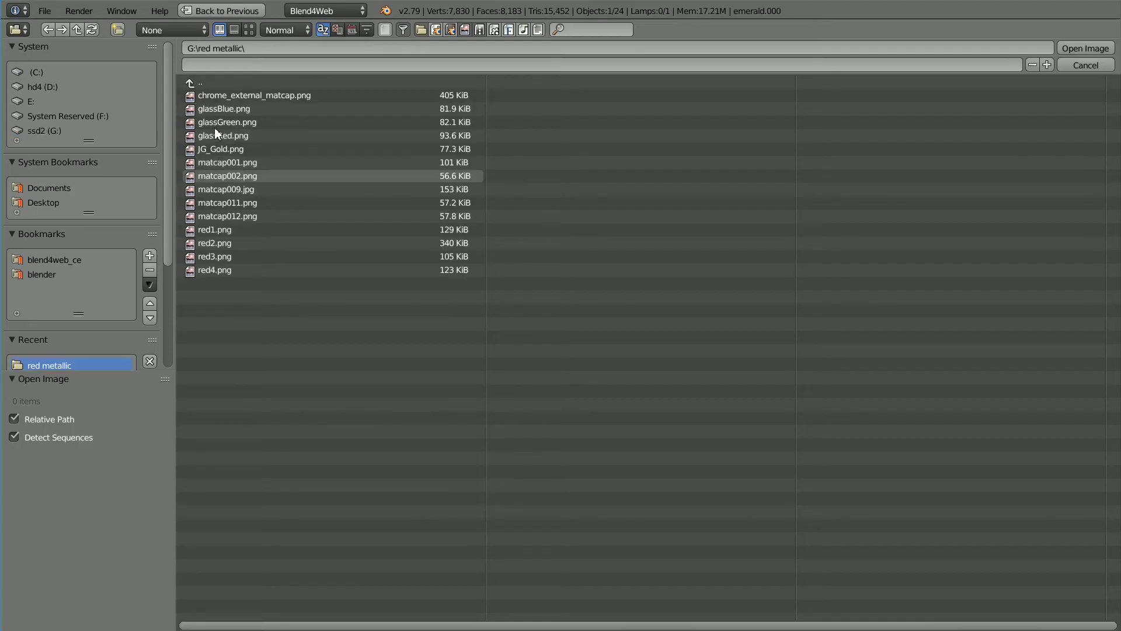
{"action": "left_click", "coordinate": [250, 29]}
{"action": "left_click", "coordinate": [554, 128]}
{"action": "left_click", "coordinate": [1088, 48]}
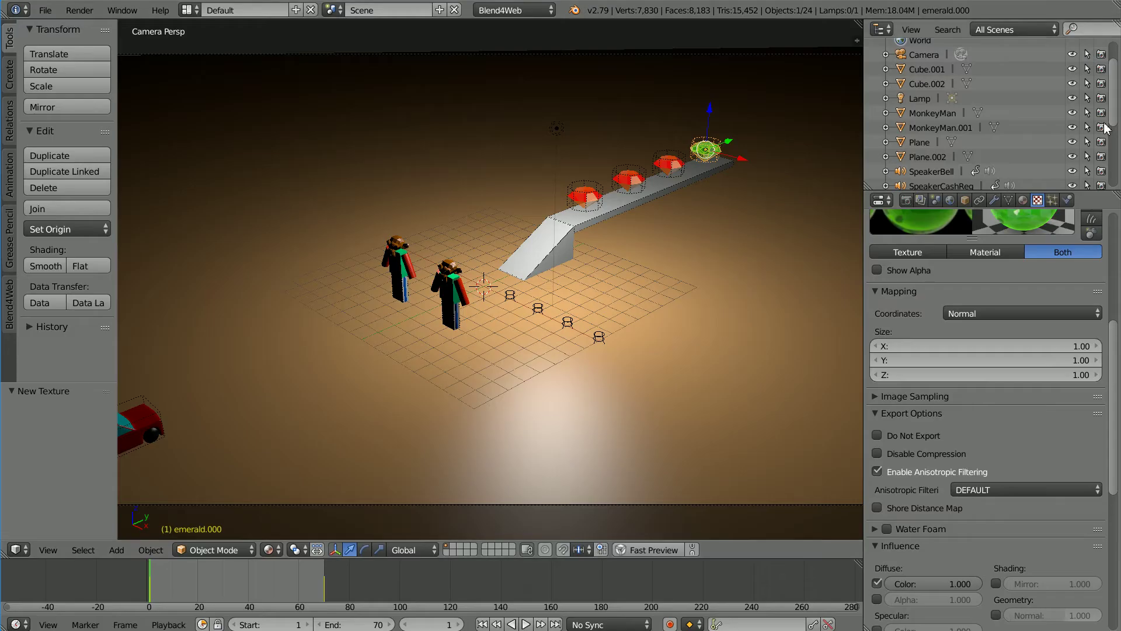
{"action": "scroll", "coordinate": [1110, 345], "scroll_direction": "up", "scroll_amount": 10}
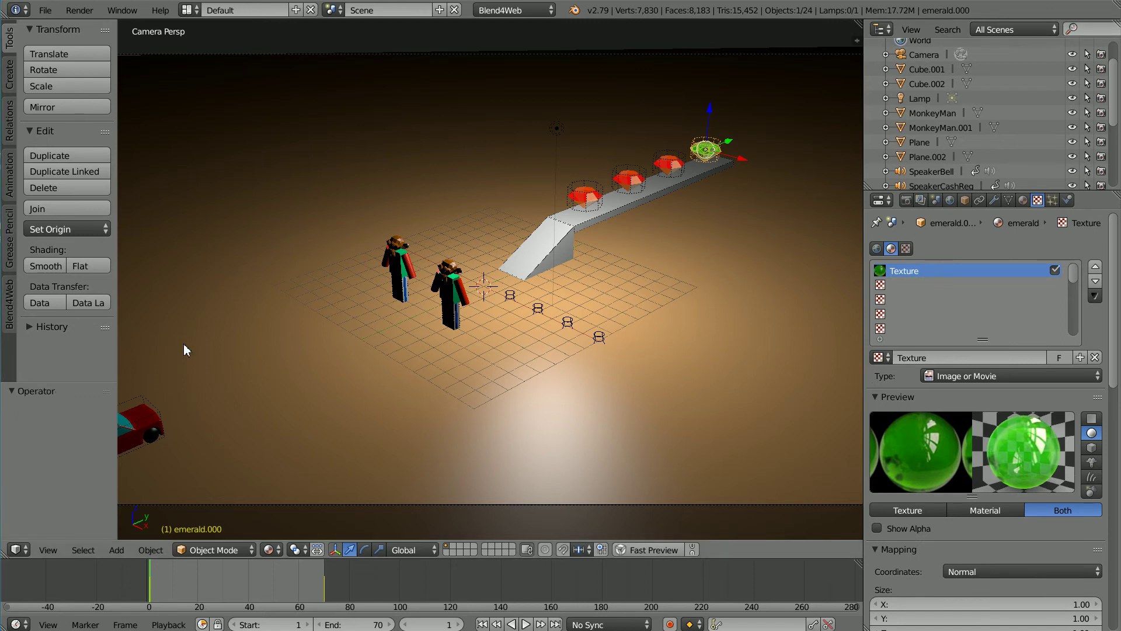
{"action": "right_click", "coordinate": [144, 424]}
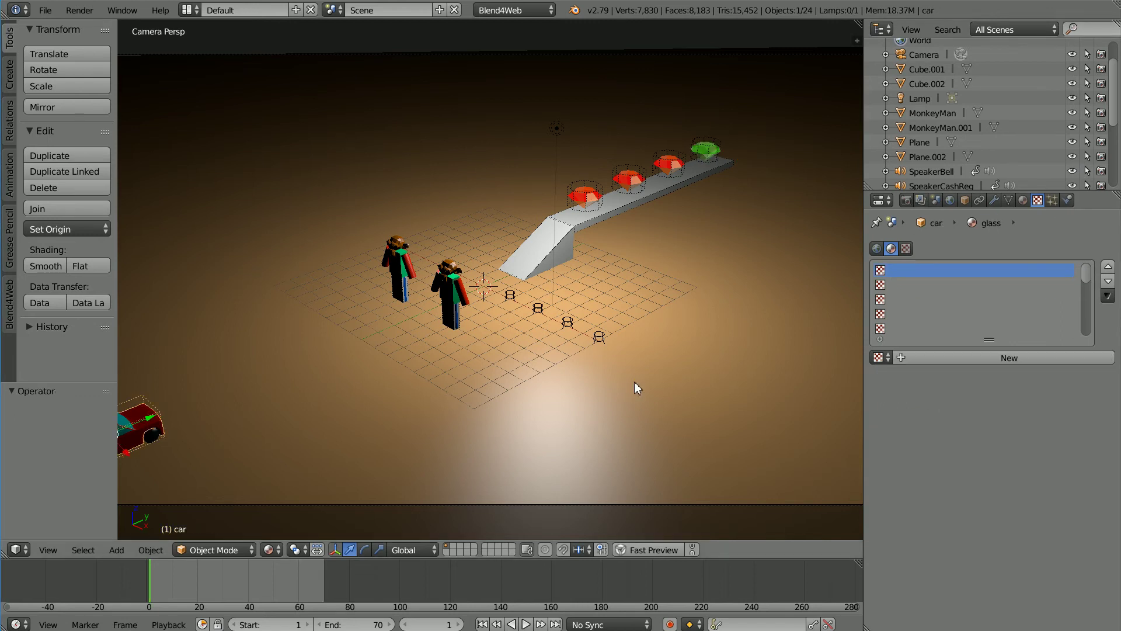
Switch to the car's glass material and set its specular intensity to 0.
{"action": "left_click", "coordinate": [1021, 200]}
{"action": "left_click", "coordinate": [903, 253]}
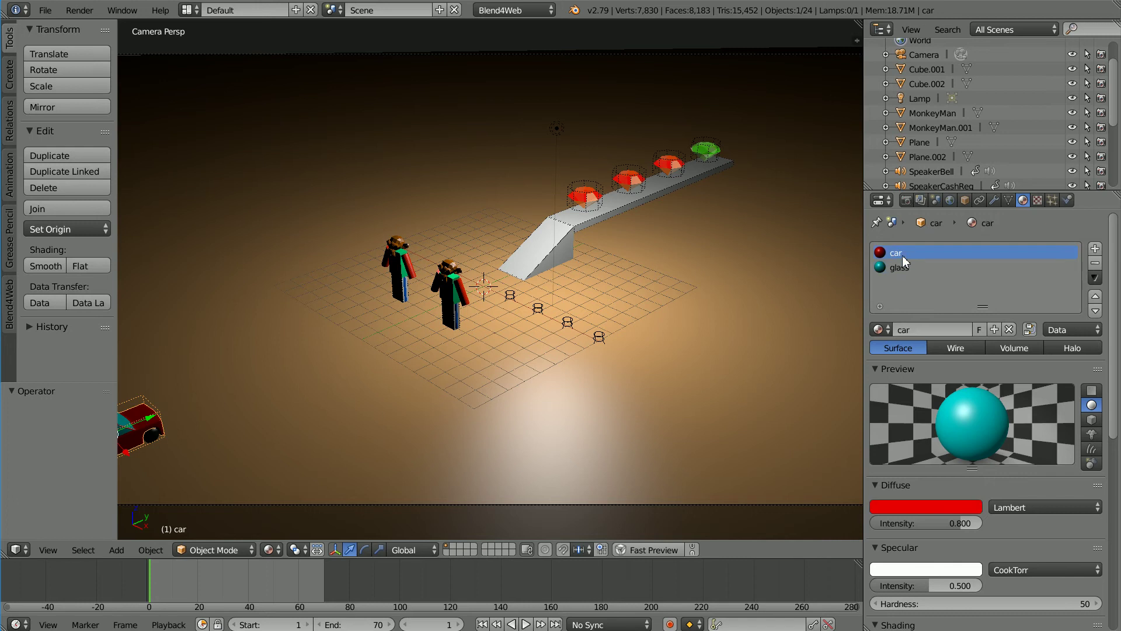
{"action": "left_click", "coordinate": [901, 268]}
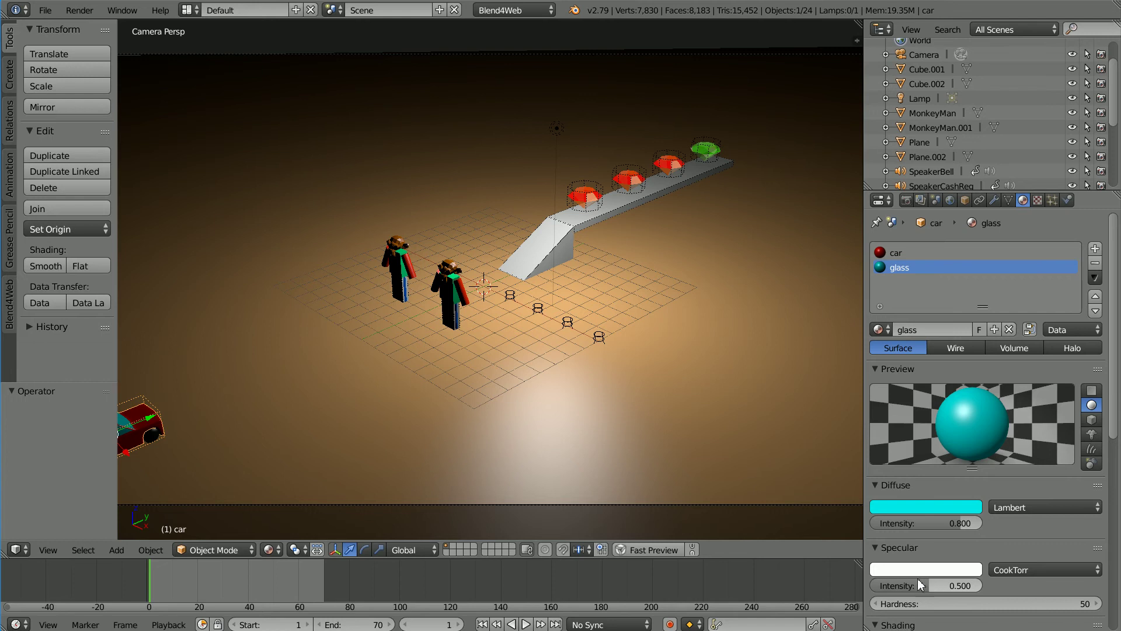
{"action": "left_click_drag", "start_coordinate": [931, 582], "coordinate": [866, 589]}
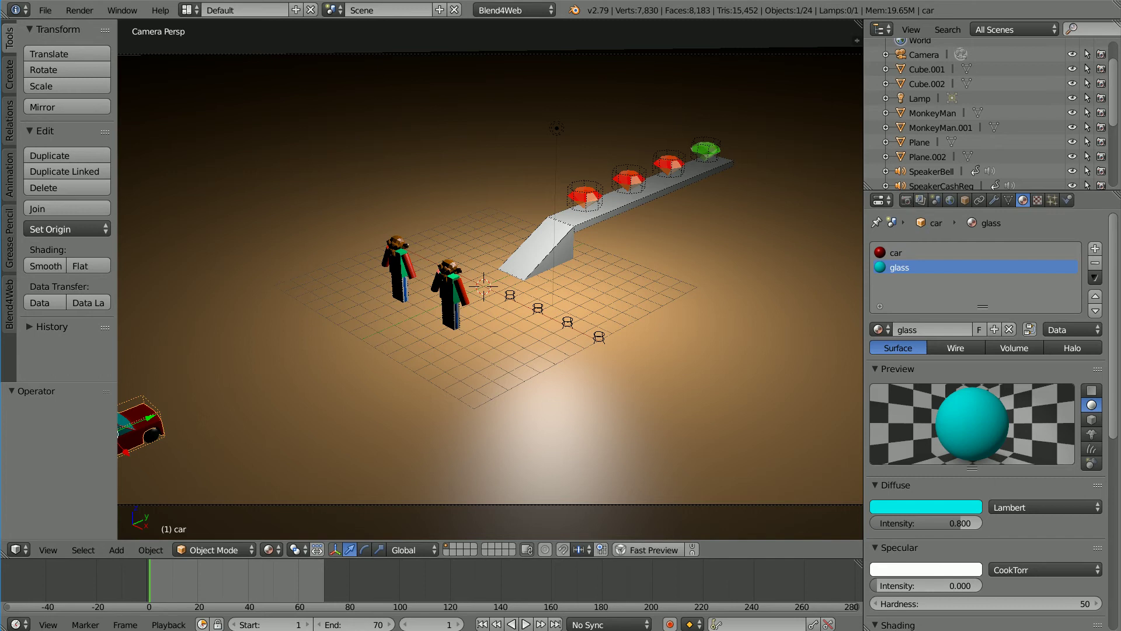
{"action": "left_click", "coordinate": [1038, 200]}
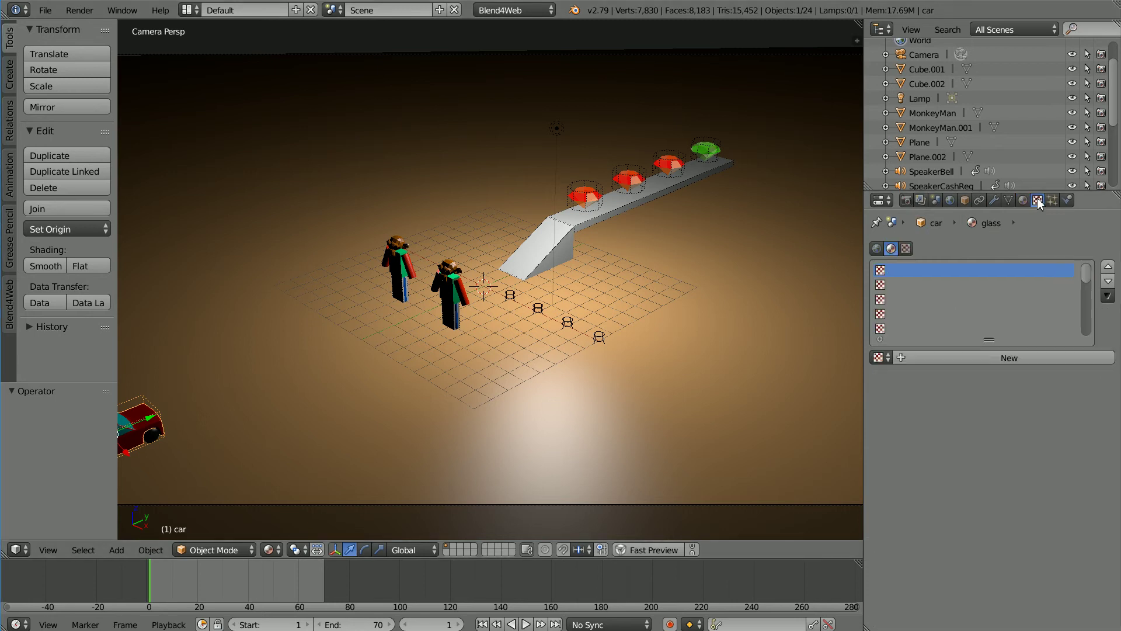
Add a new glass-material texture previewed as Both and mapped by Normal coordinates.
{"action": "left_click", "coordinate": [1035, 358]}
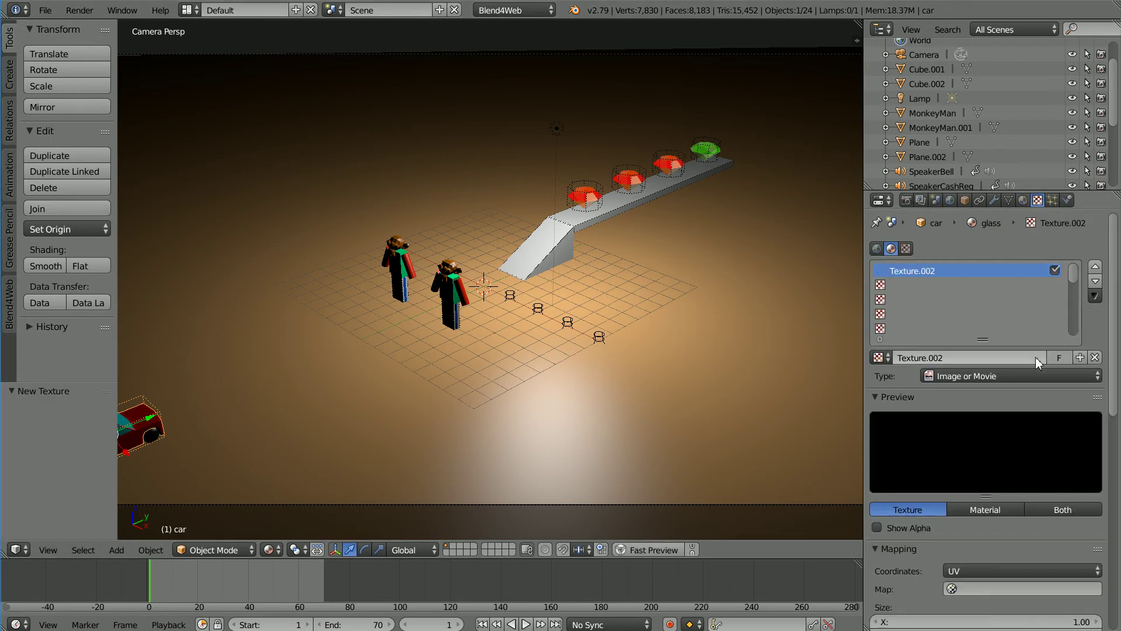
{"action": "left_click", "coordinate": [1067, 509]}
{"action": "left_click", "coordinate": [994, 572]}
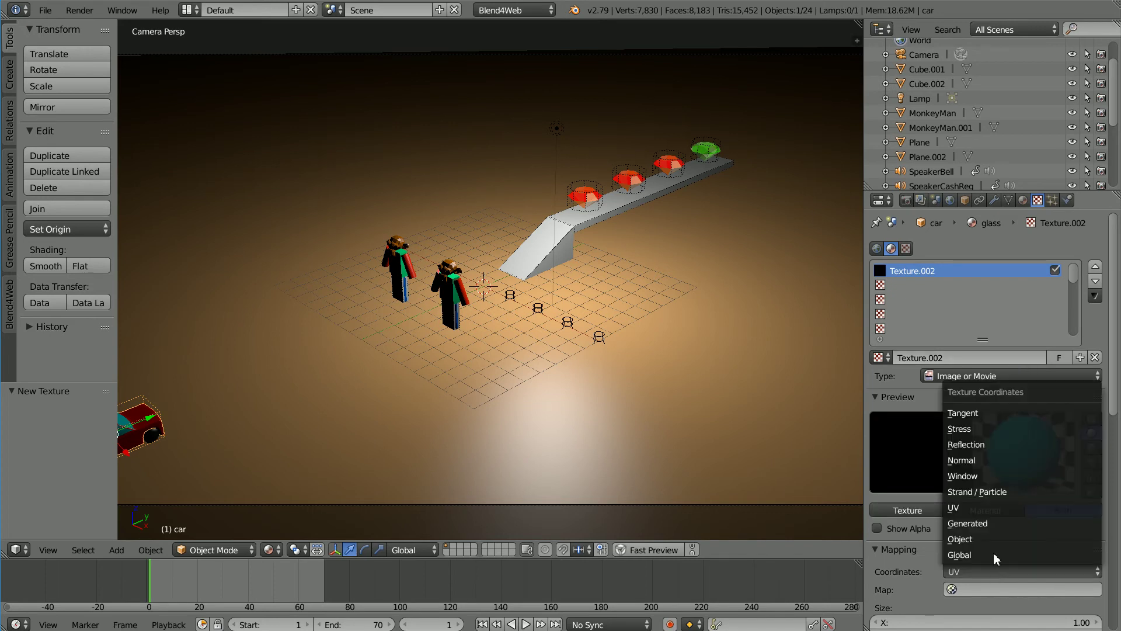
{"action": "left_click", "coordinate": [985, 461]}
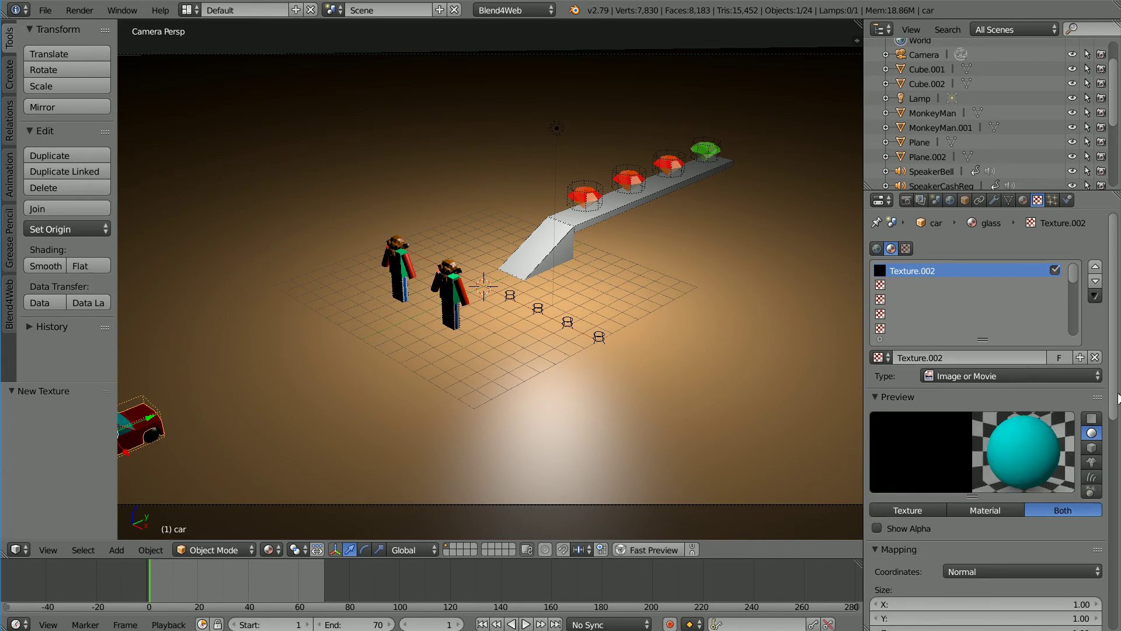
{"action": "scroll", "coordinate": [1116, 402], "scroll_direction": "down", "scroll_amount": 10}
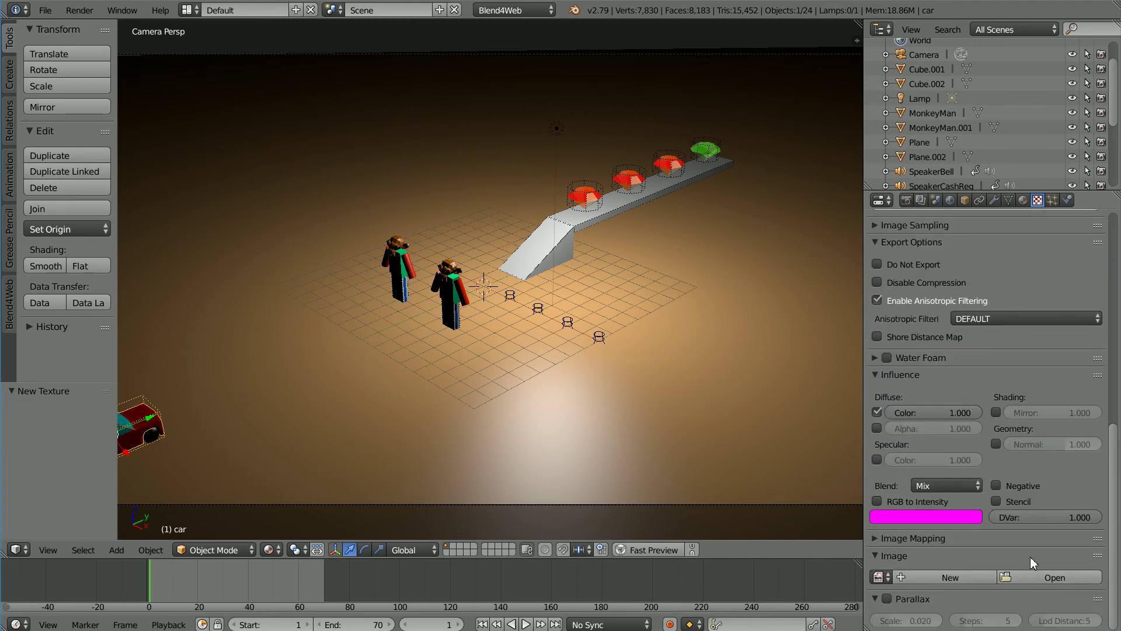
Load G:\red metallic\glassBlue.png as the glass texture's image.
{"action": "left_click", "coordinate": [1040, 574]}
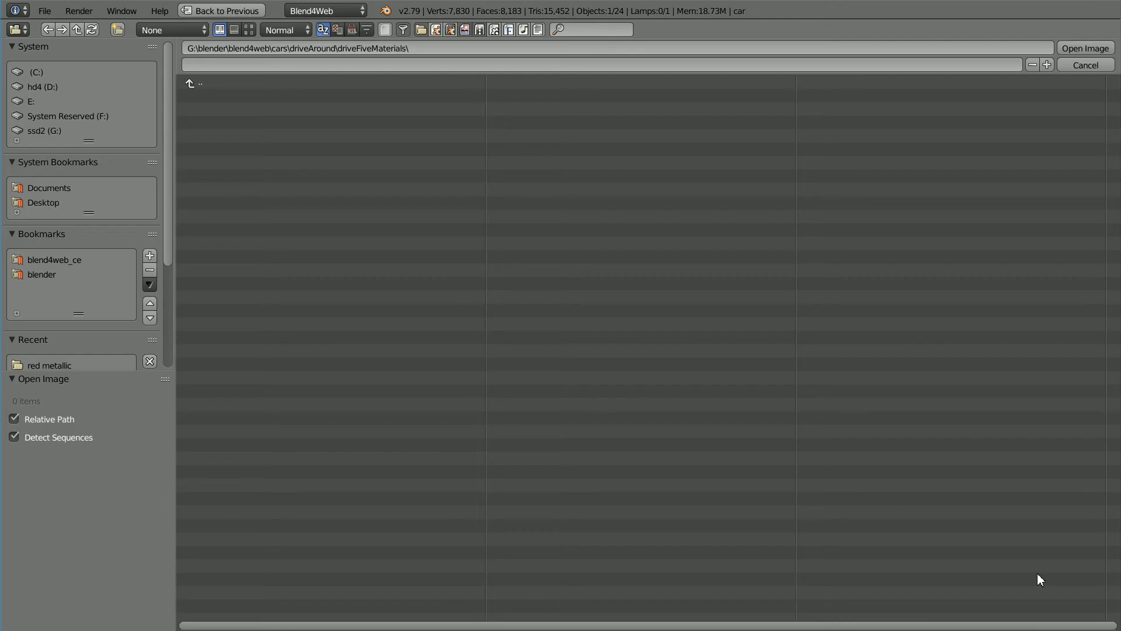
{"action": "left_click", "coordinate": [57, 129]}
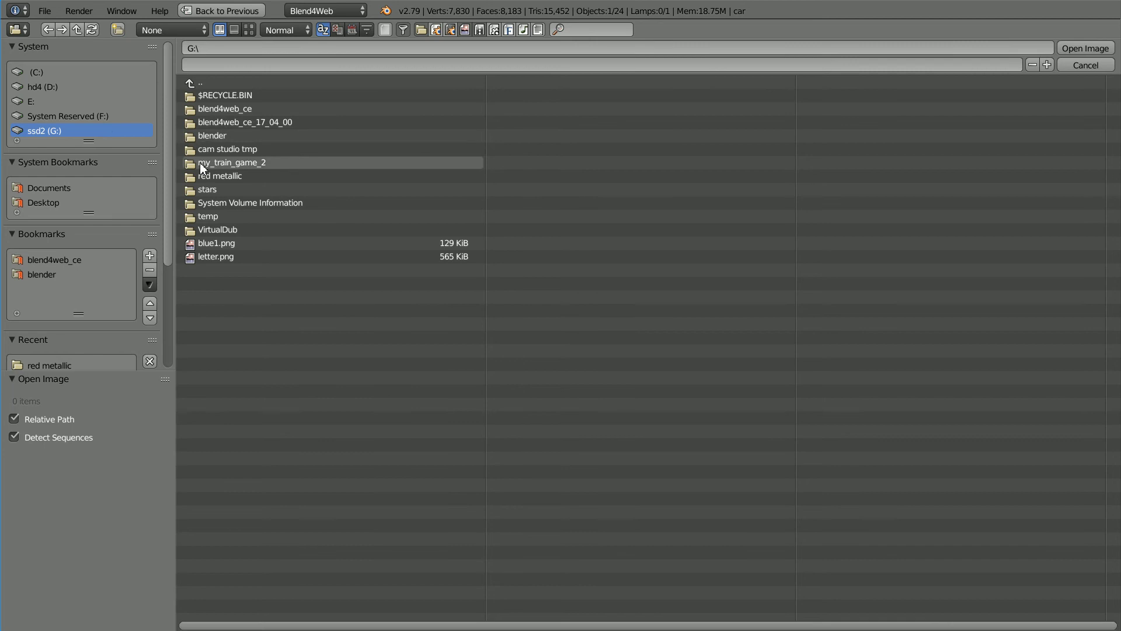
{"action": "left_click", "coordinate": [209, 175]}
{"action": "left_click", "coordinate": [248, 30]}
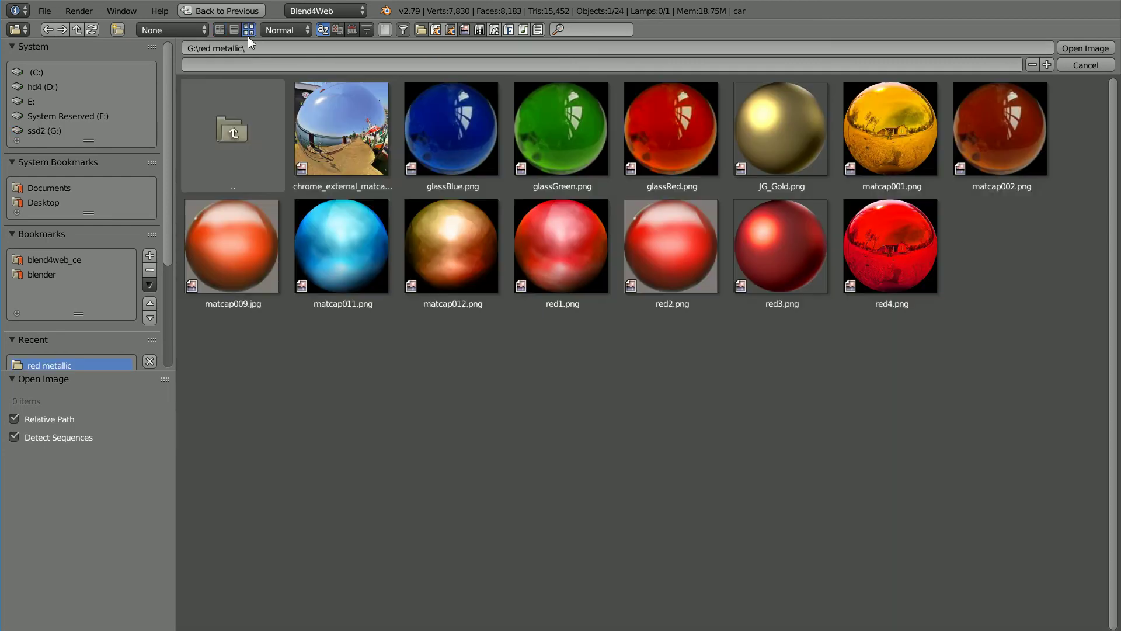
{"action": "left_click", "coordinate": [438, 134]}
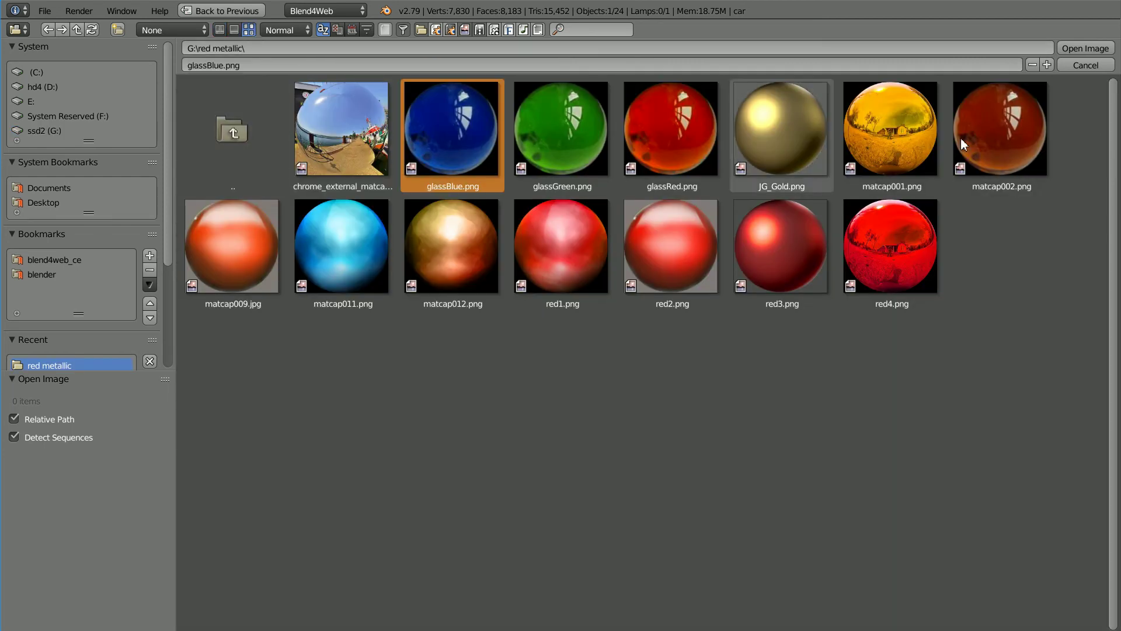
{"action": "left_click", "coordinate": [1085, 48]}
{"action": "scroll", "coordinate": [987, 373], "scroll_direction": "up", "scroll_amount": 8}
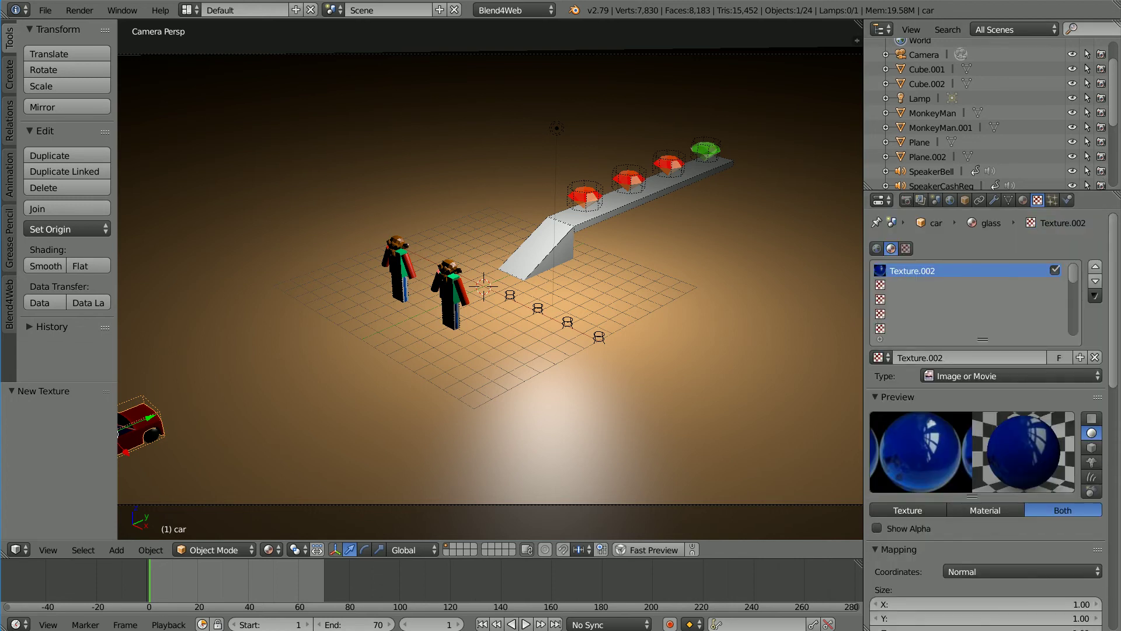
{"action": "left_click", "coordinate": [1022, 199]}
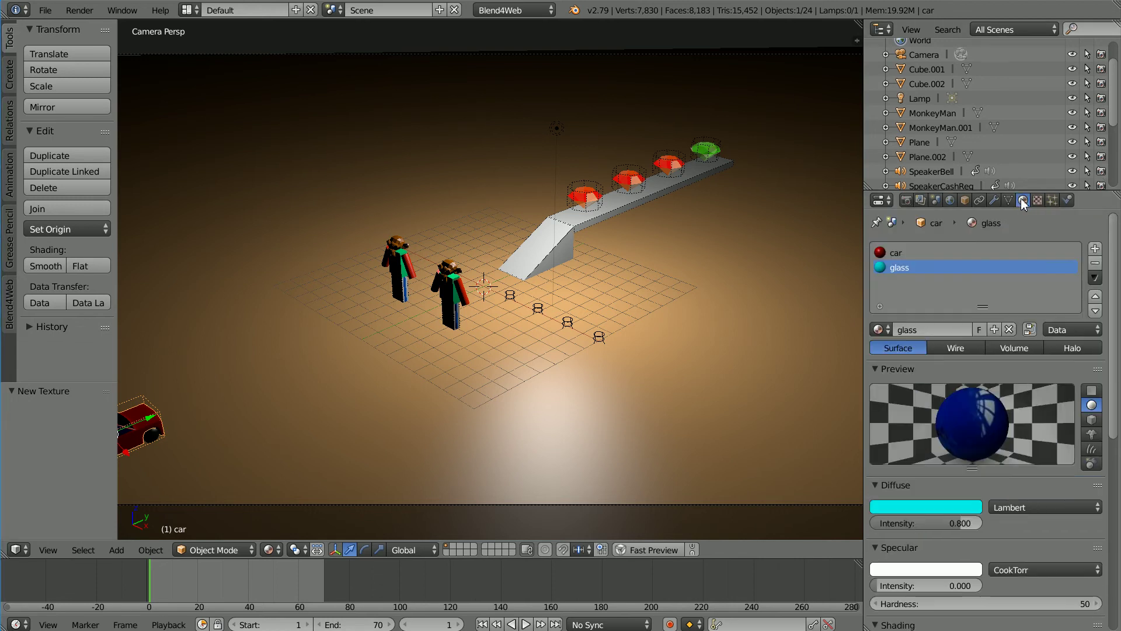
Set the car body material's specular intensity to 0.
{"action": "left_click", "coordinate": [899, 252]}
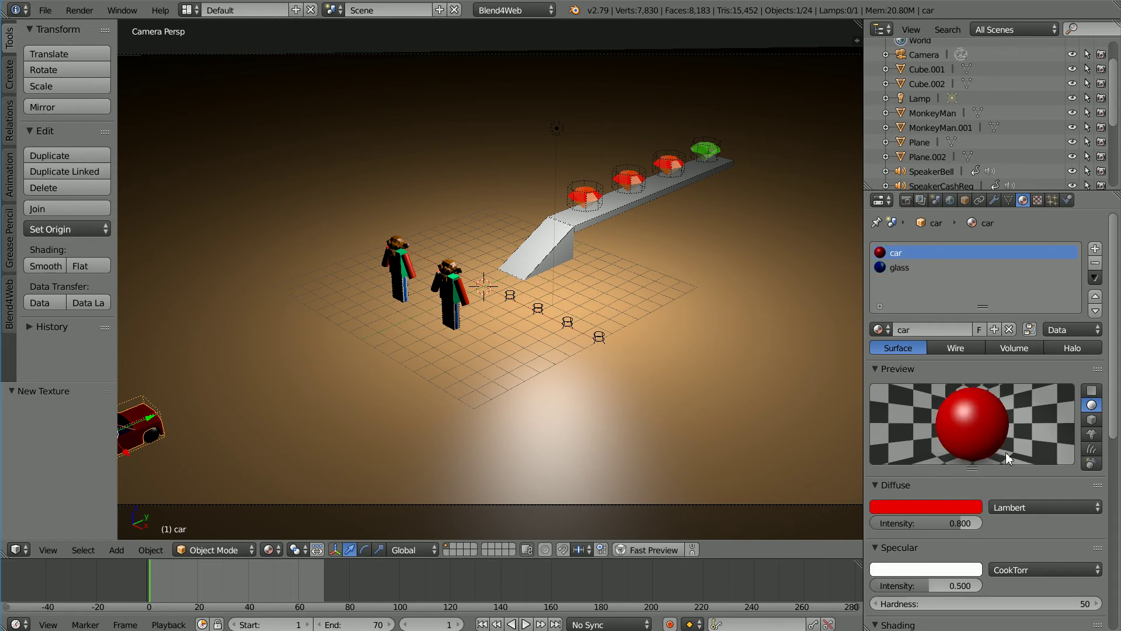
{"action": "left_click_drag", "start_coordinate": [926, 586], "coordinate": [839, 603]}
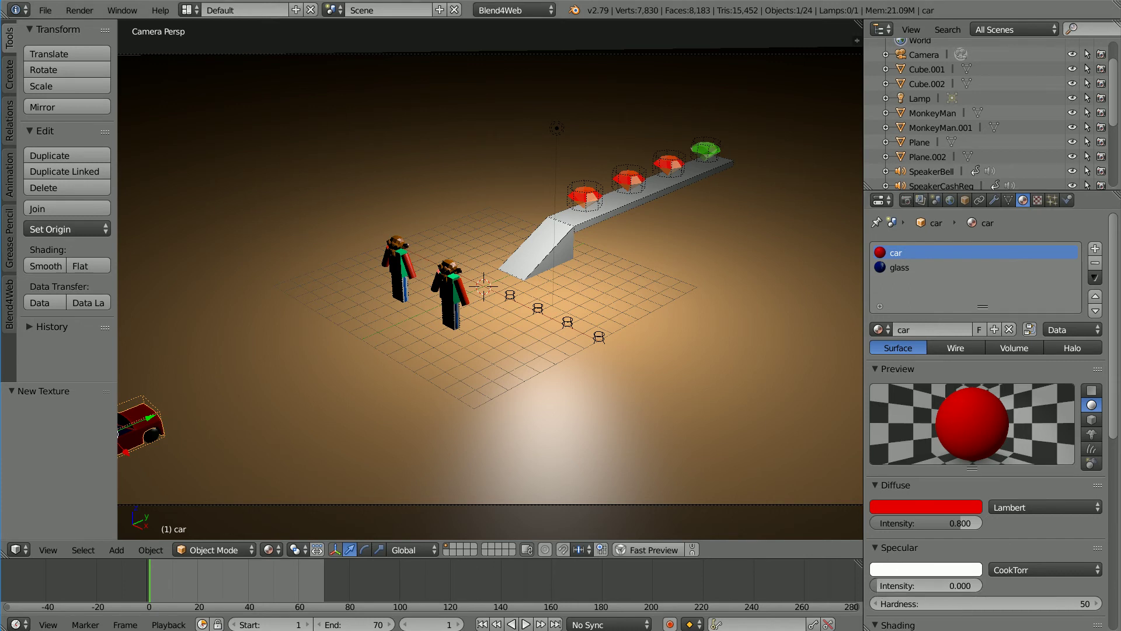
{"action": "left_click", "coordinate": [1038, 201]}
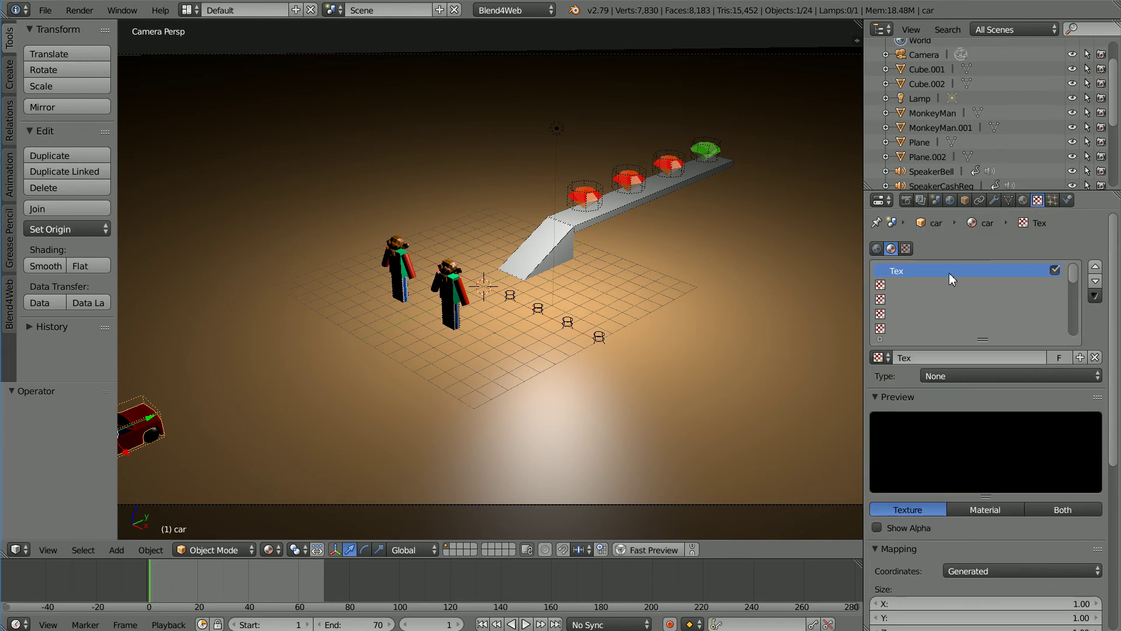
Make the car's Tex texture an Image or Movie type, previewed Both, mapped by Normal.
{"action": "left_click", "coordinate": [946, 377]}
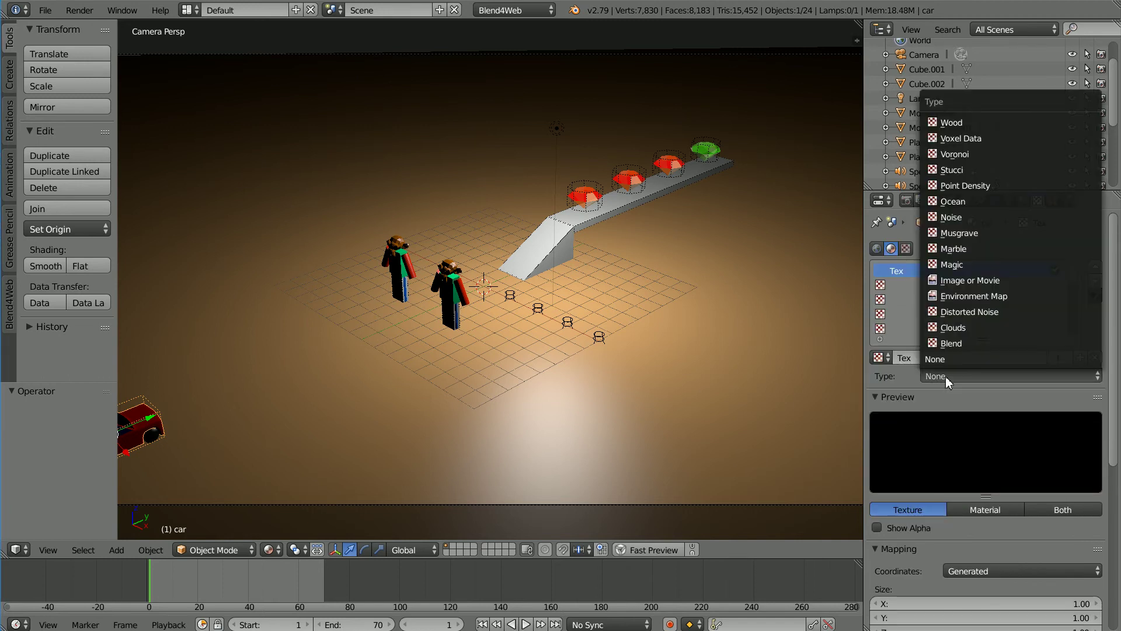
{"action": "left_click", "coordinate": [985, 279]}
{"action": "left_click", "coordinate": [1061, 511]}
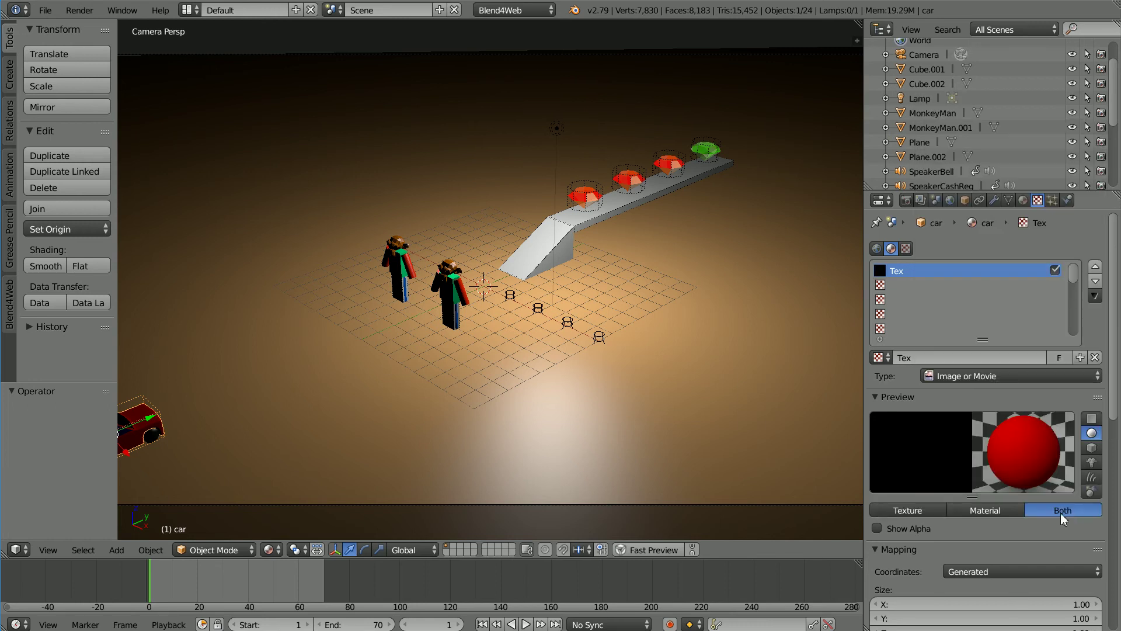
{"action": "left_click", "coordinate": [965, 571]}
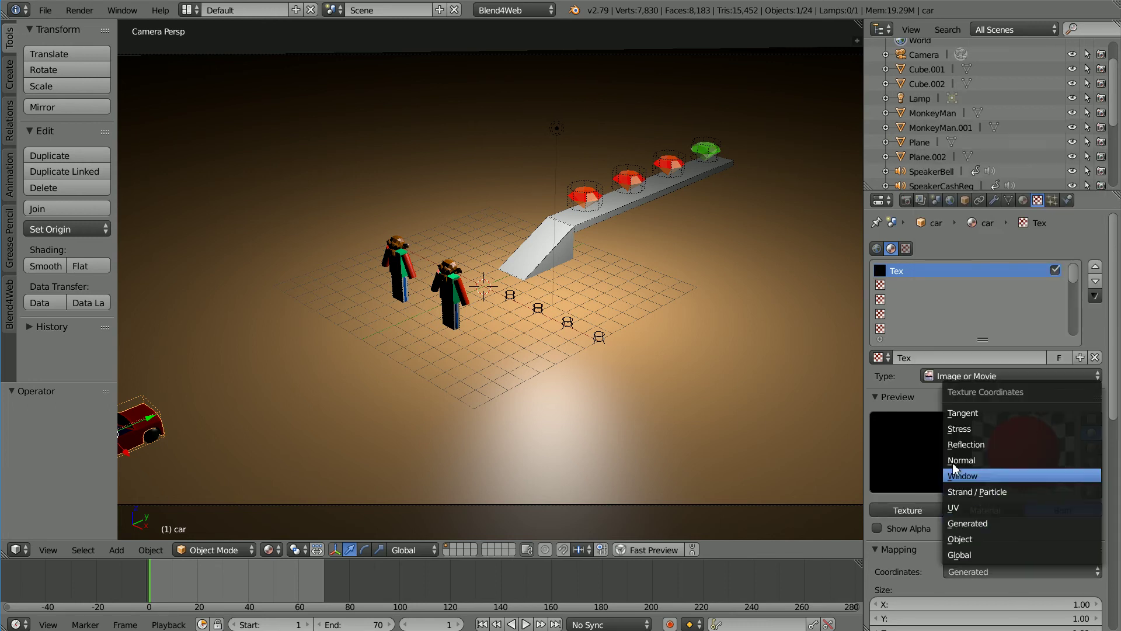
{"action": "left_click", "coordinate": [990, 461]}
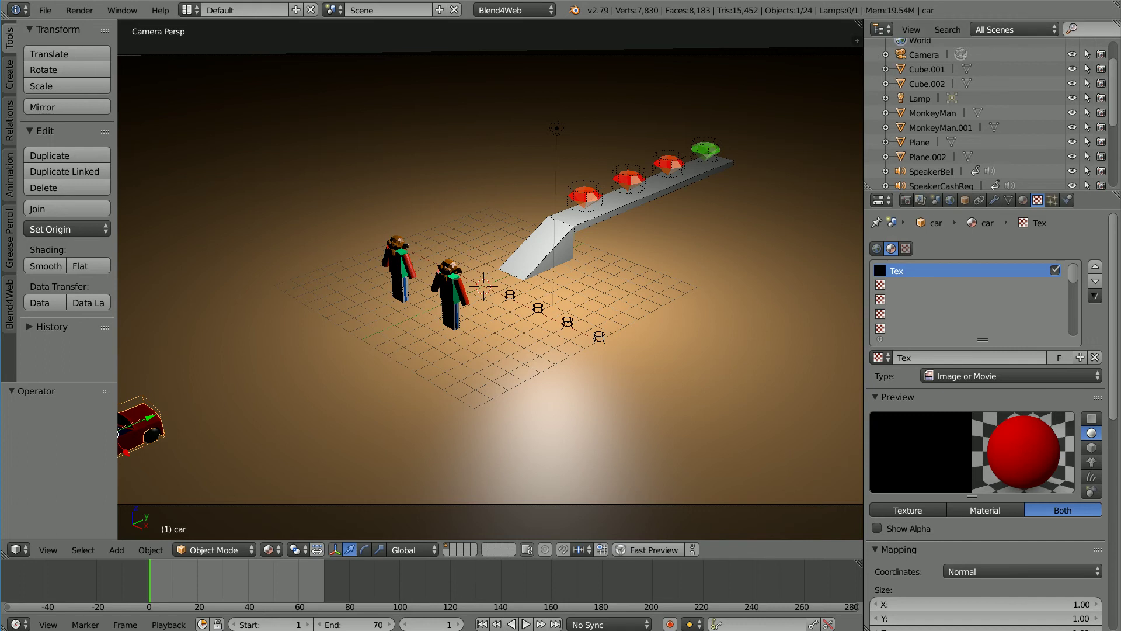
{"action": "left_click_drag", "start_coordinate": [1113, 285], "coordinate": [1109, 544]}
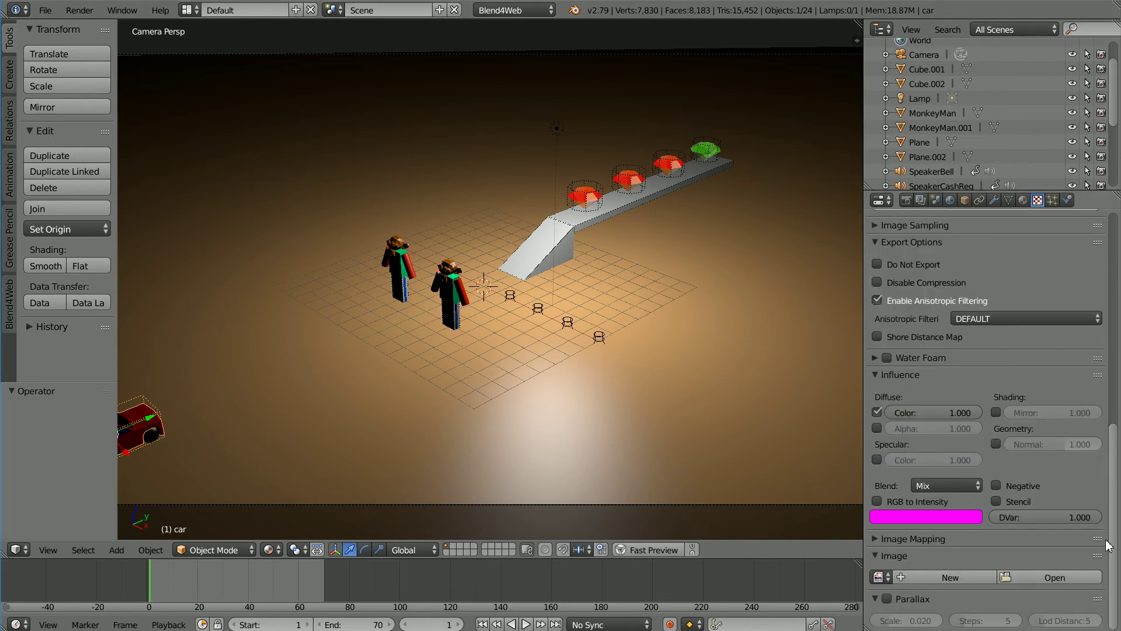
{"action": "left_click", "coordinate": [1071, 577]}
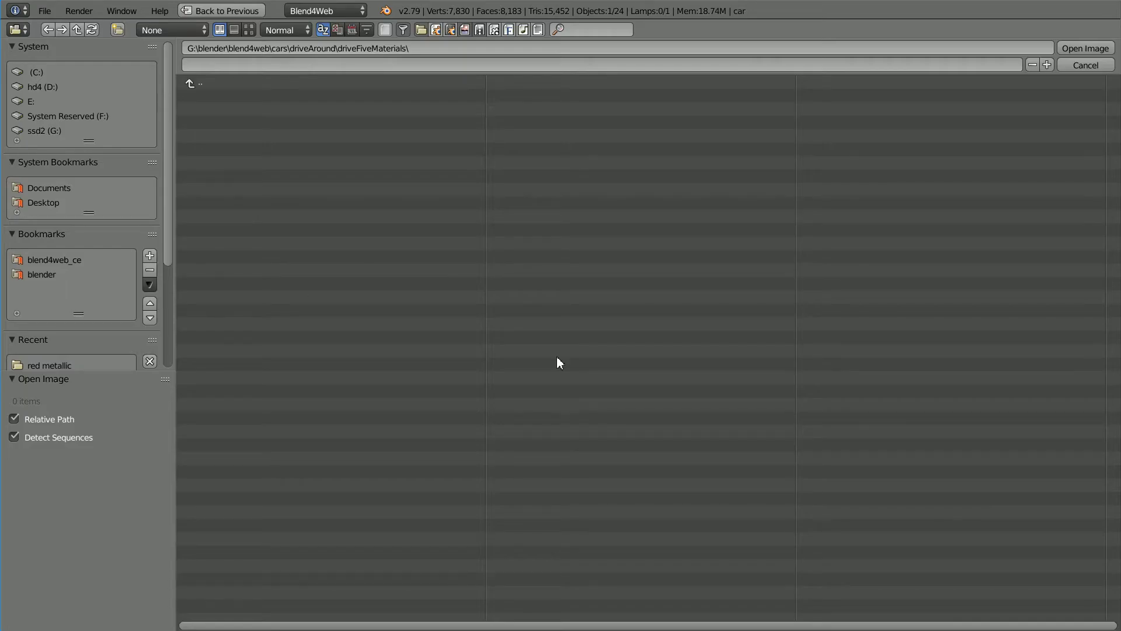
Load red4.png from G:\red metallic as the car body's texture image.
{"action": "left_click", "coordinate": [32, 131]}
{"action": "left_click", "coordinate": [208, 173]}
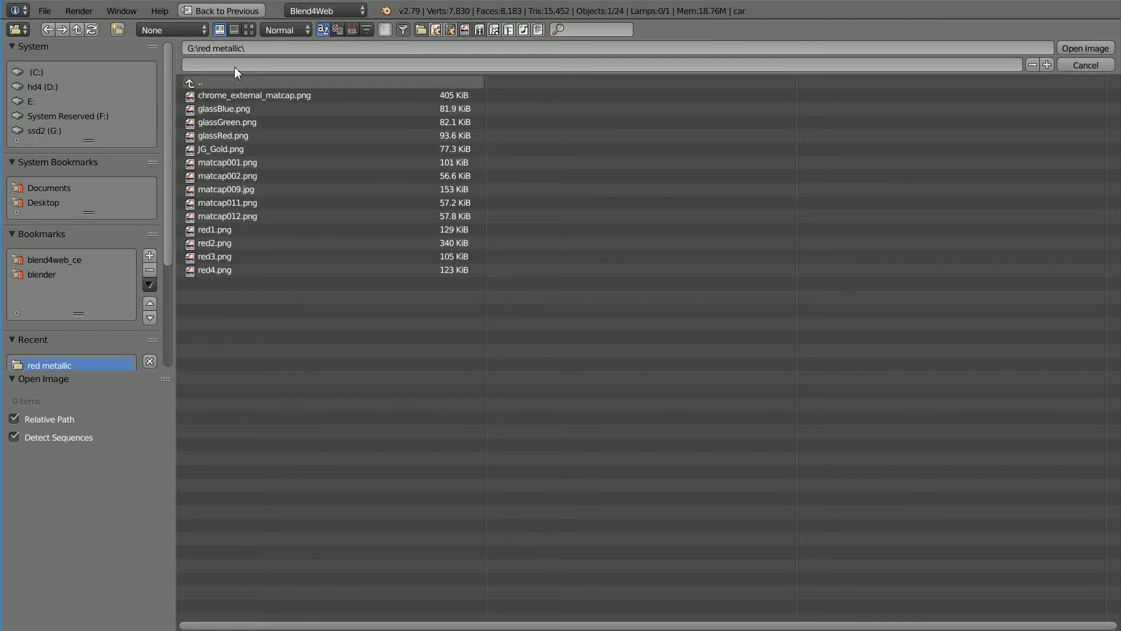
{"action": "left_click", "coordinate": [249, 30]}
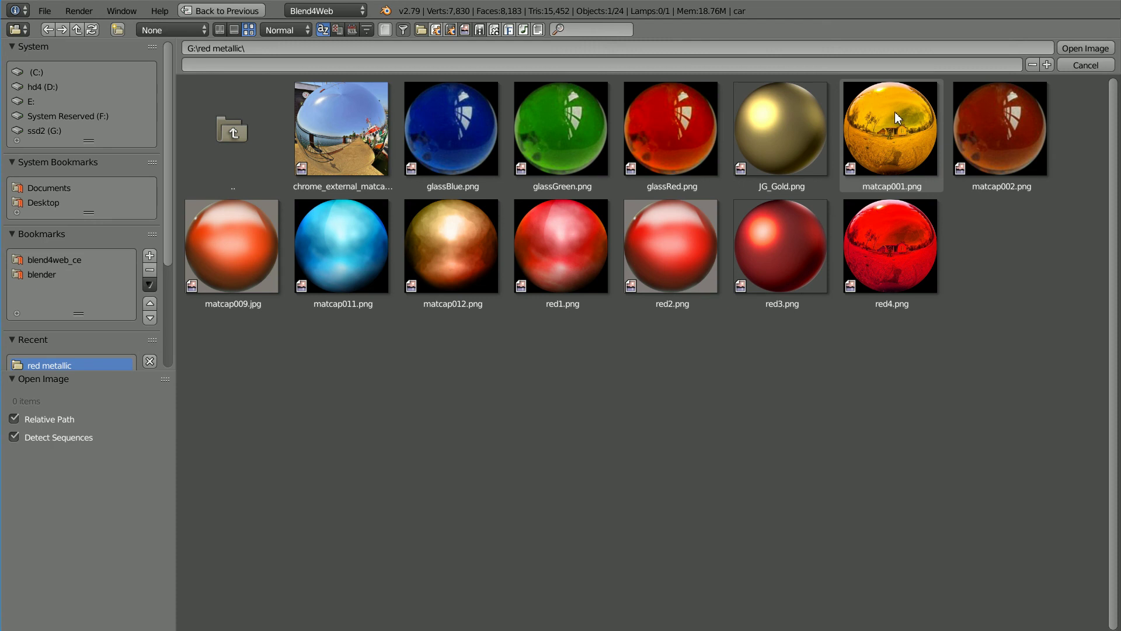
{"action": "left_click", "coordinate": [891, 241]}
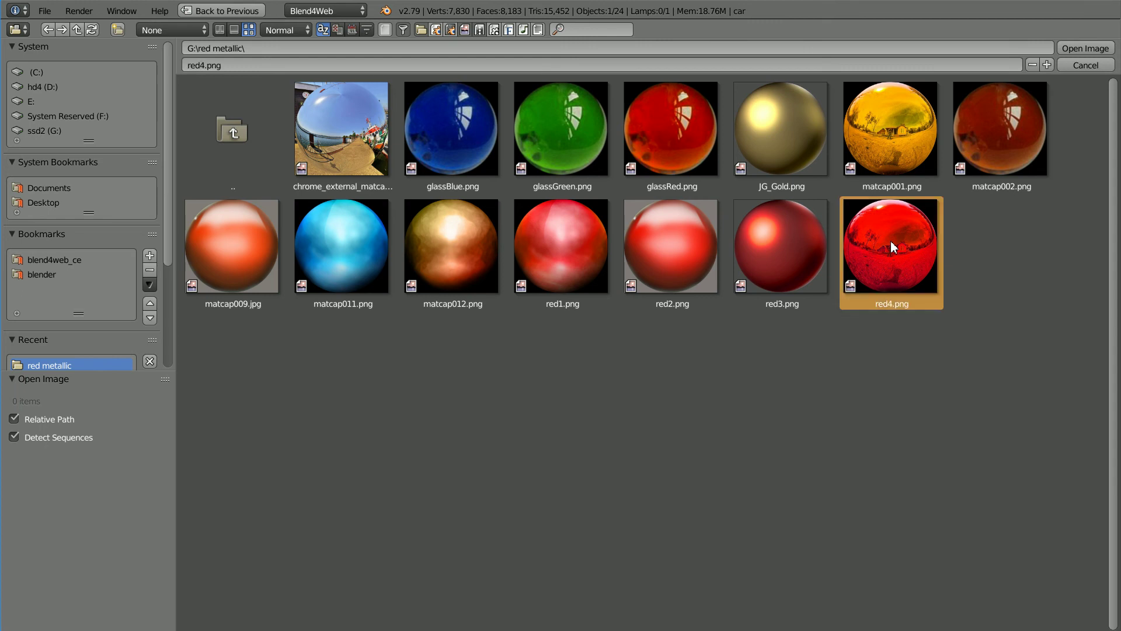
{"action": "left_click", "coordinate": [1085, 48]}
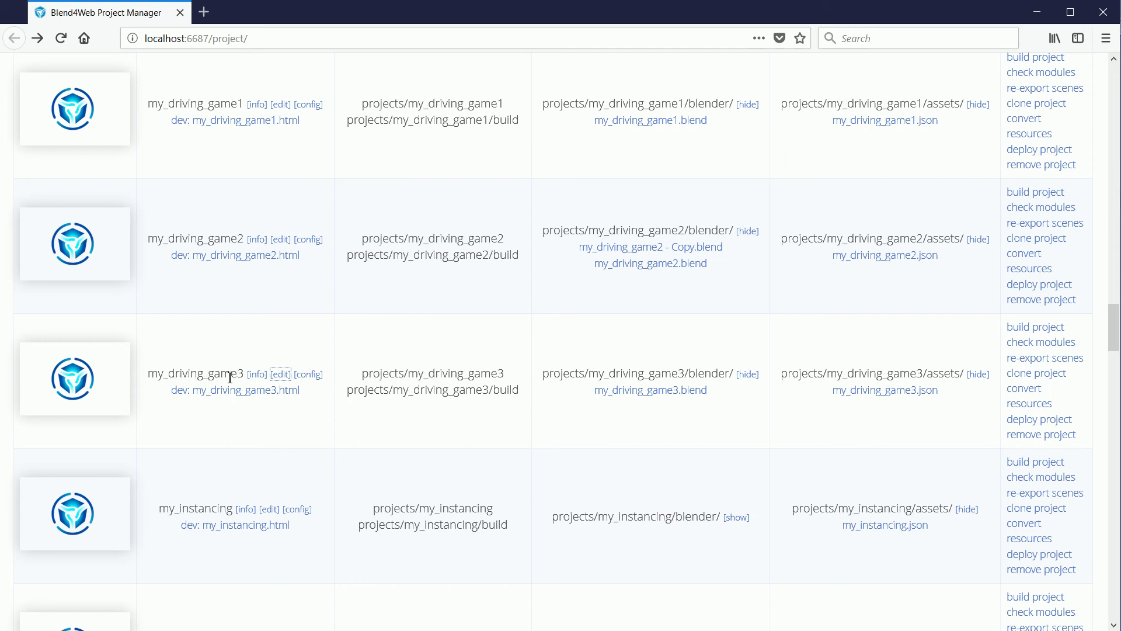
View the my_driving_game3.js script in Project Manager, then return to the projects list.
{"action": "left_click", "coordinate": [282, 376]}
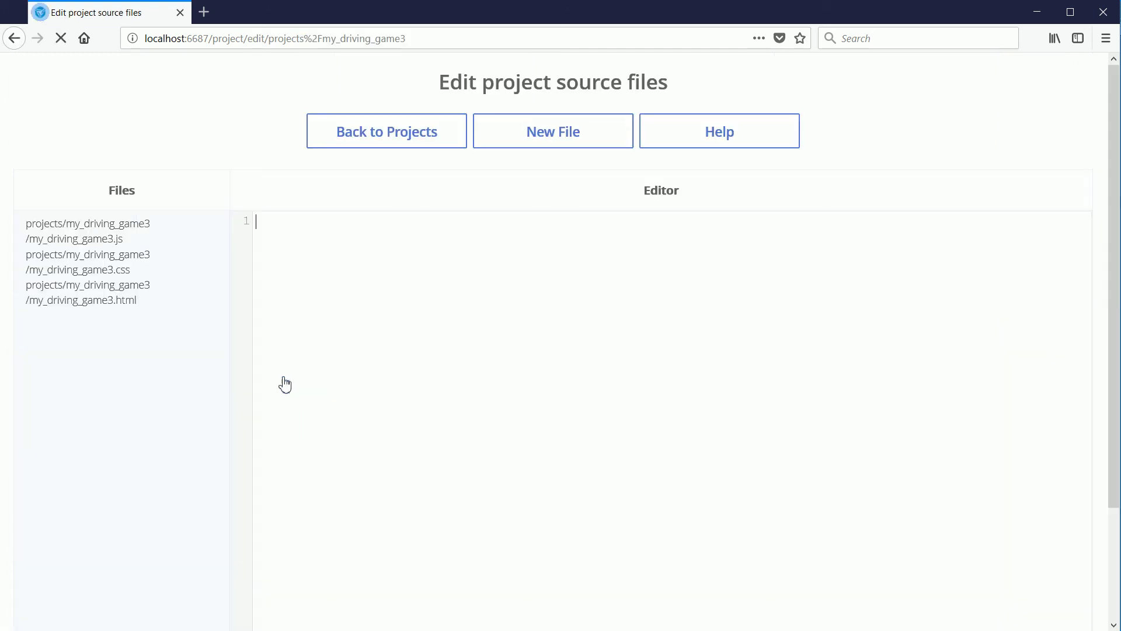
{"action": "left_click", "coordinate": [115, 242]}
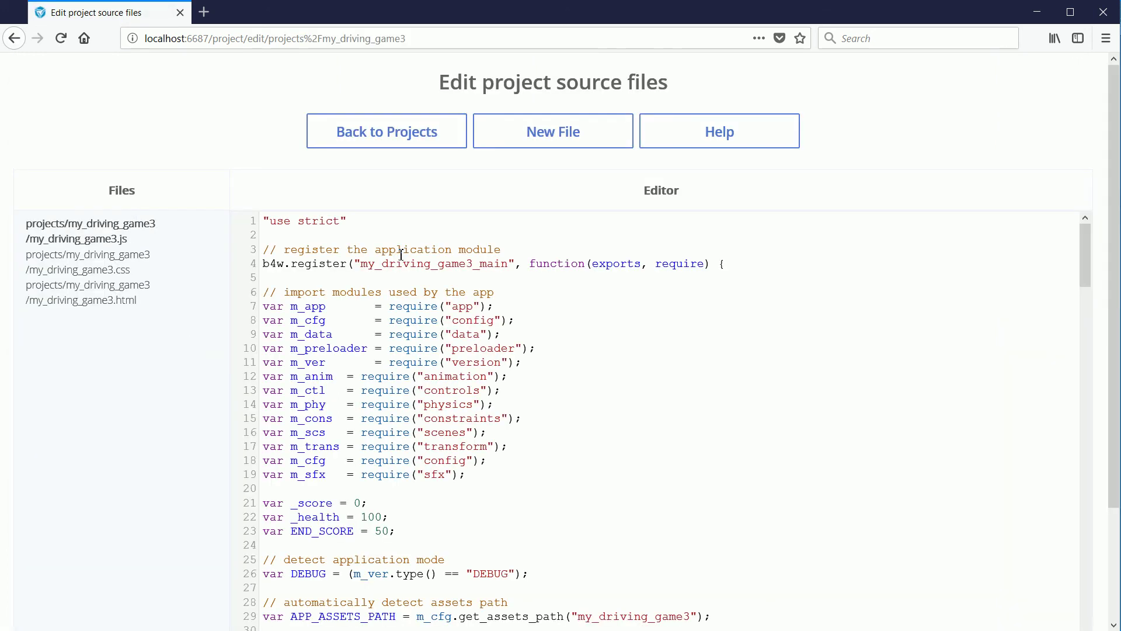
{"action": "left_click_drag", "start_coordinate": [1084, 264], "coordinate": [1072, 534]}
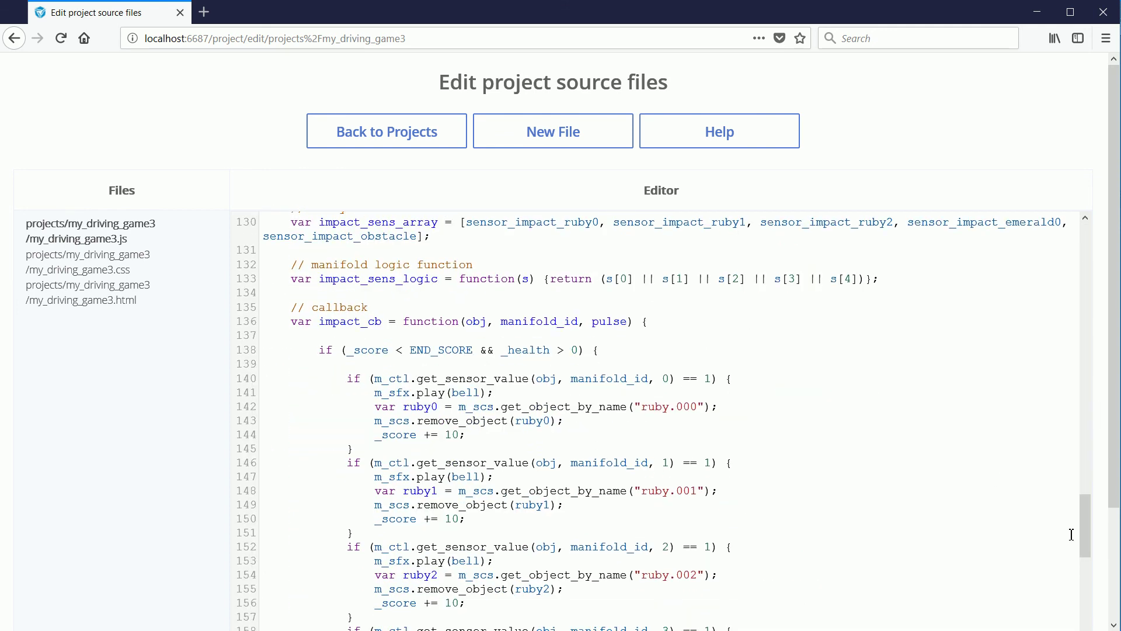
{"action": "left_click", "coordinate": [14, 38]}
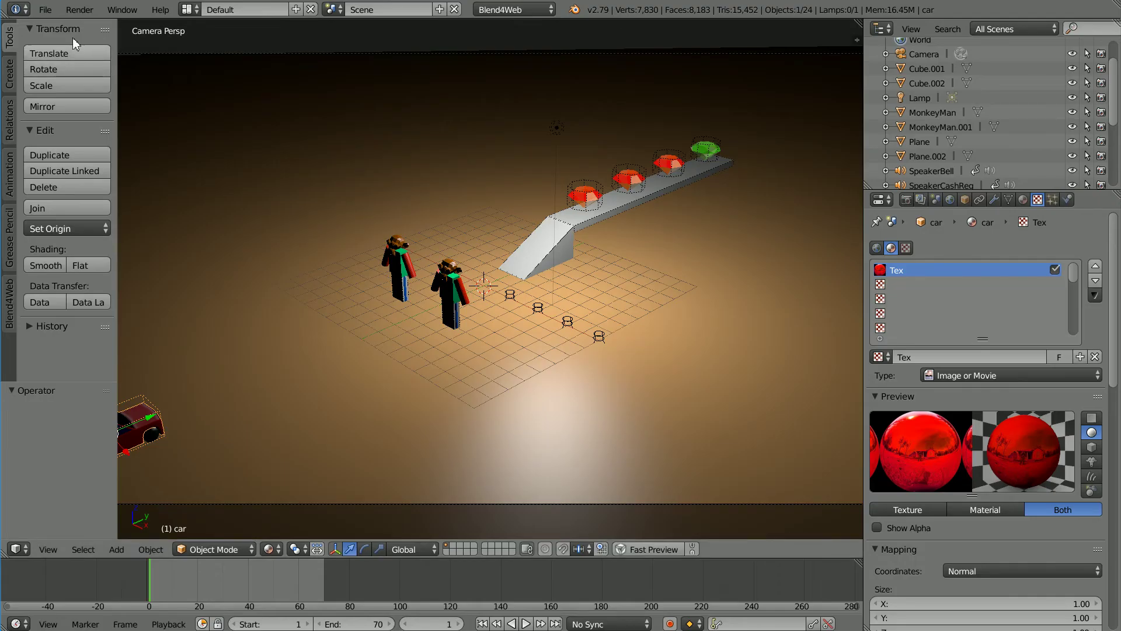
{"action": "left_click", "coordinate": [45, 10]}
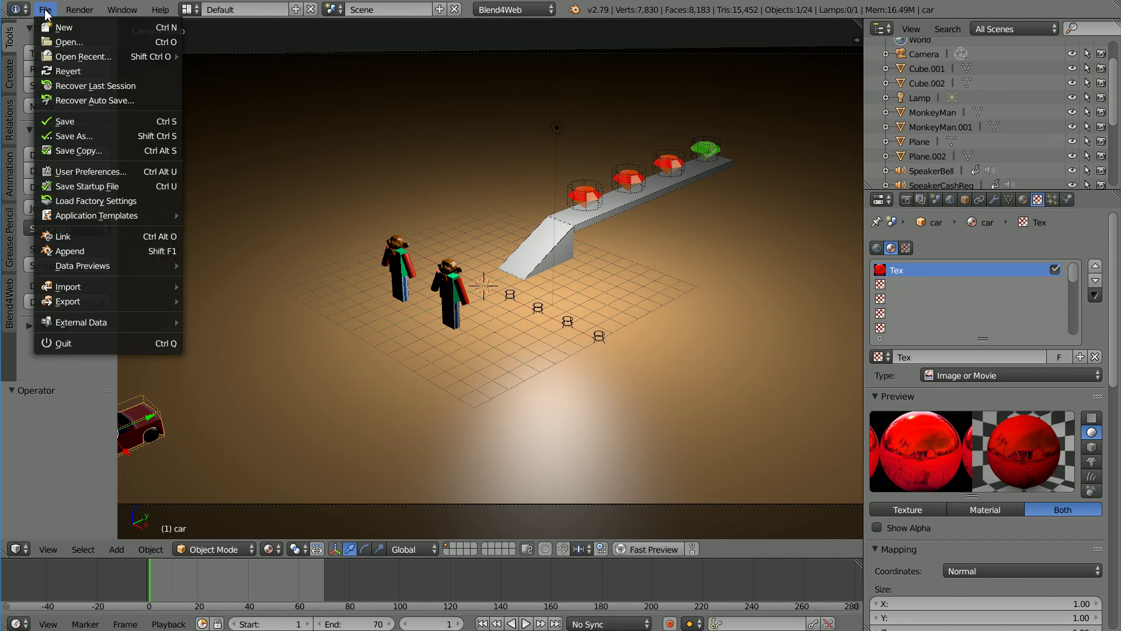
Save the scene over G:\blend4web_ce\projects\my_driving_game3\blender\my_driving_game3.blend.
{"action": "left_click", "coordinate": [119, 136]}
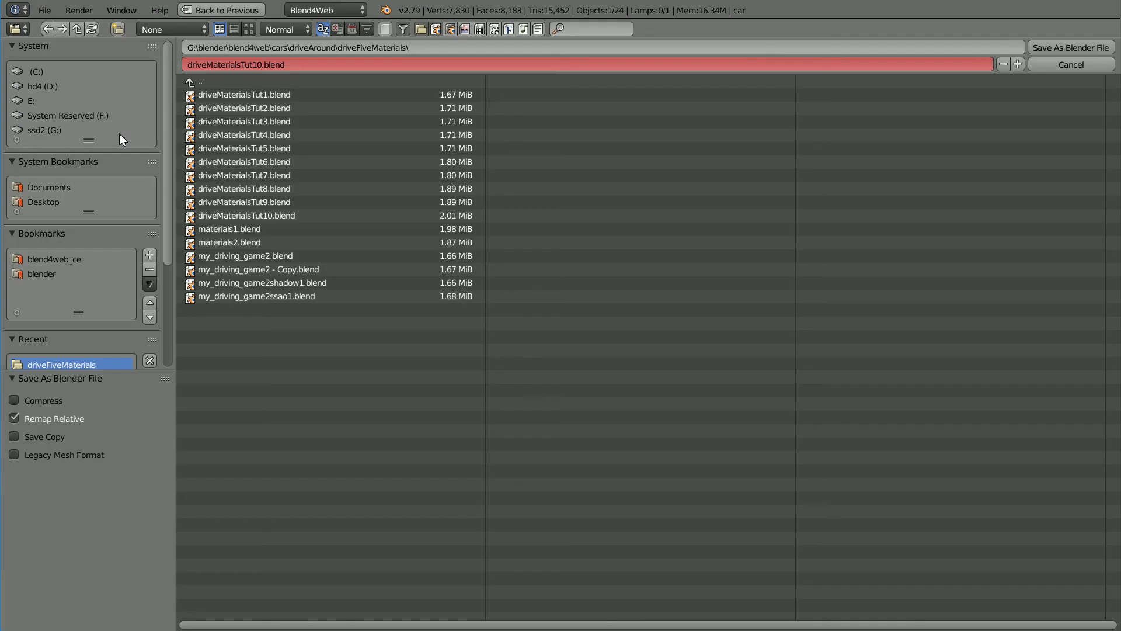
{"action": "left_click", "coordinate": [47, 131]}
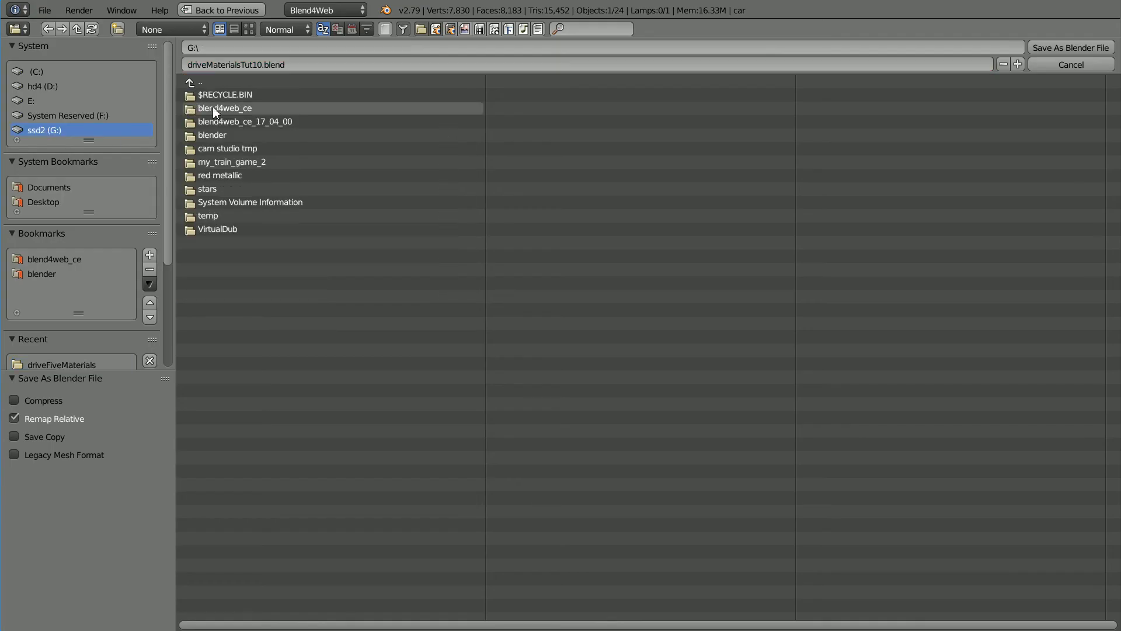
{"action": "left_click", "coordinate": [228, 108]}
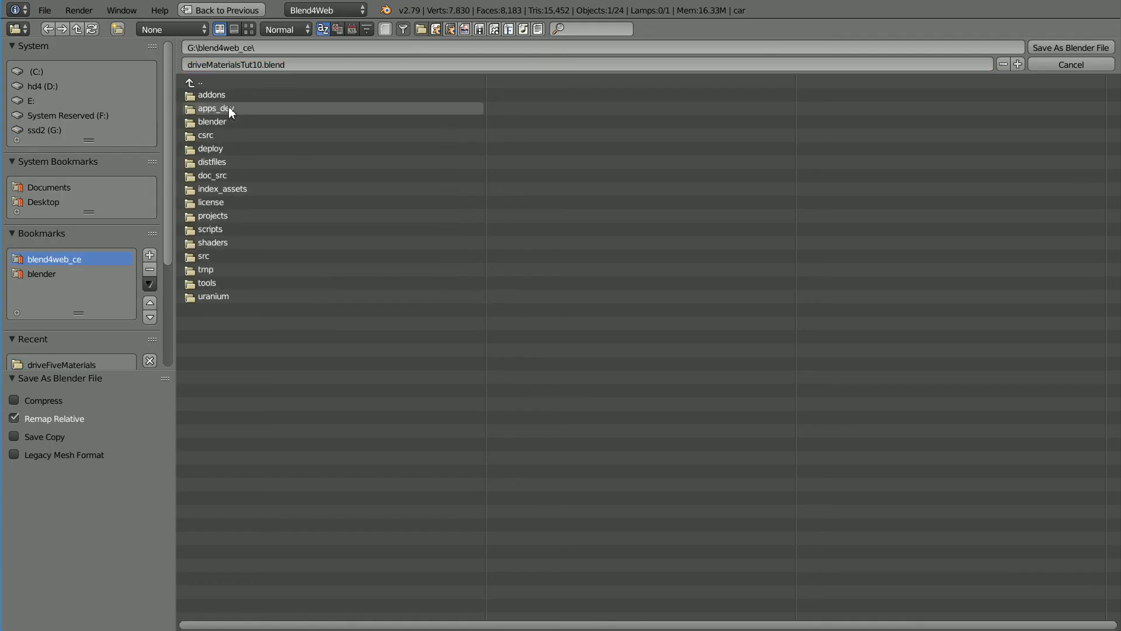
{"action": "left_click", "coordinate": [220, 217]}
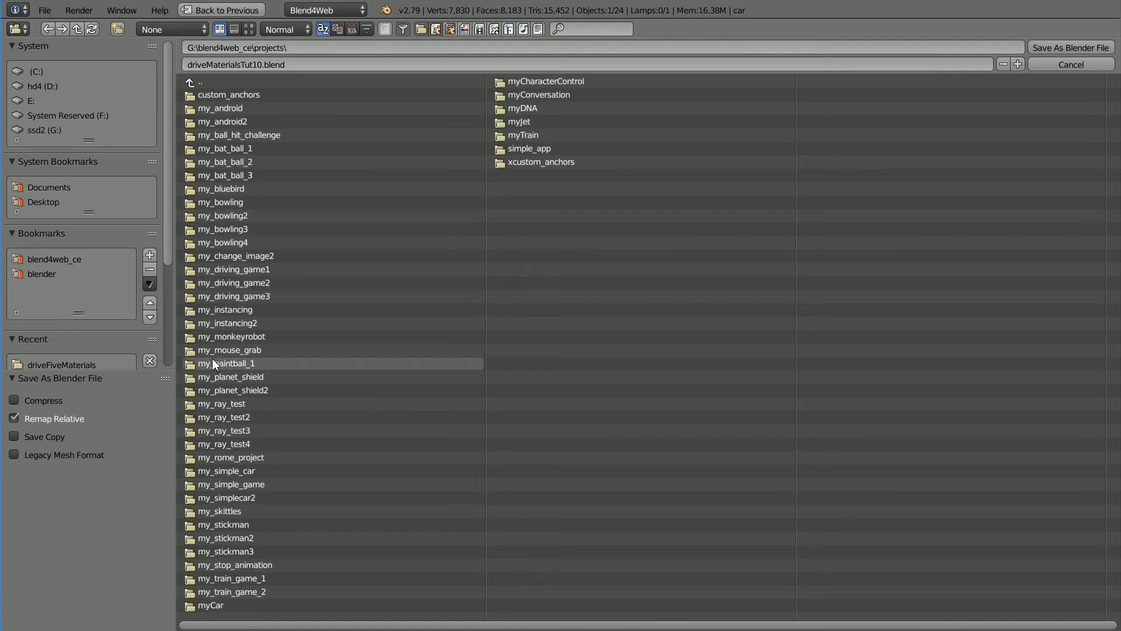
{"action": "left_click", "coordinate": [219, 295]}
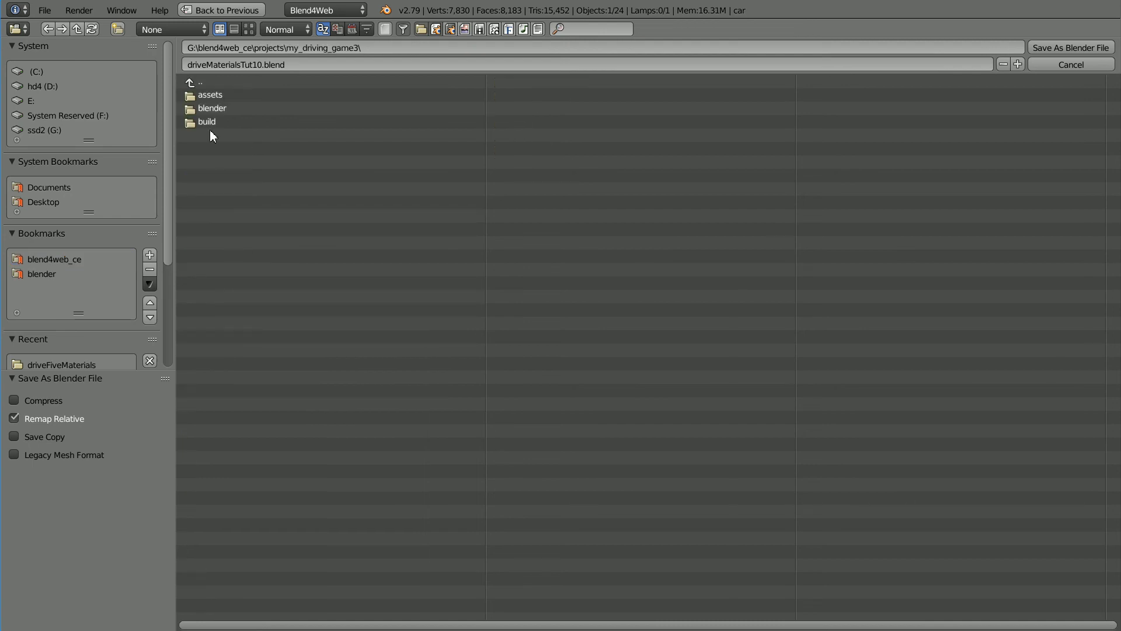
{"action": "left_click", "coordinate": [209, 107]}
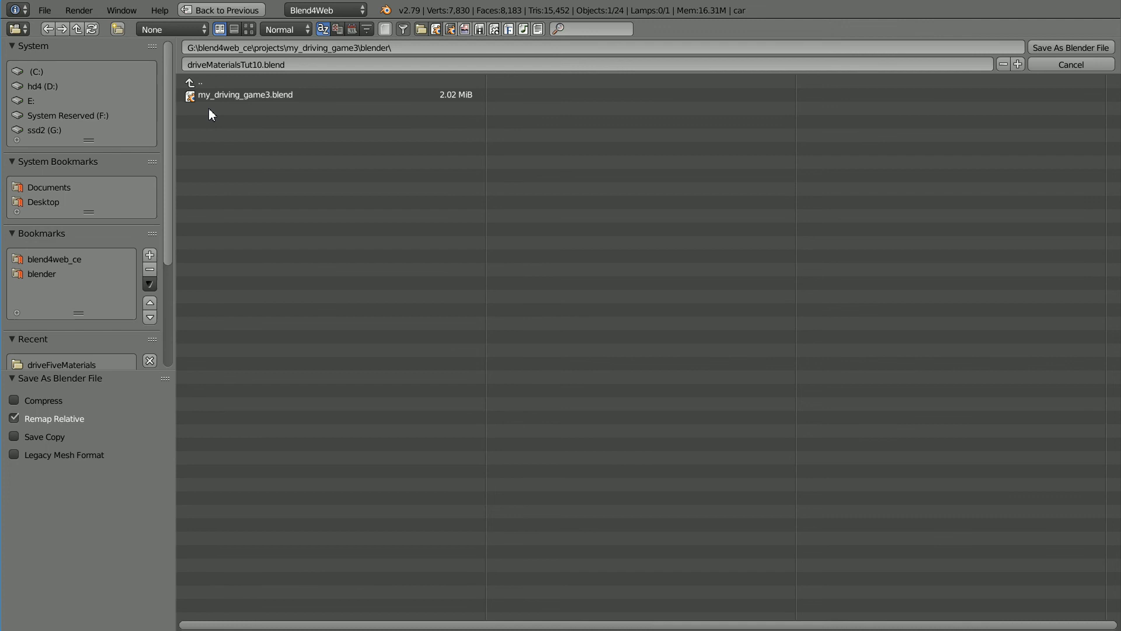
{"action": "left_click", "coordinate": [242, 98]}
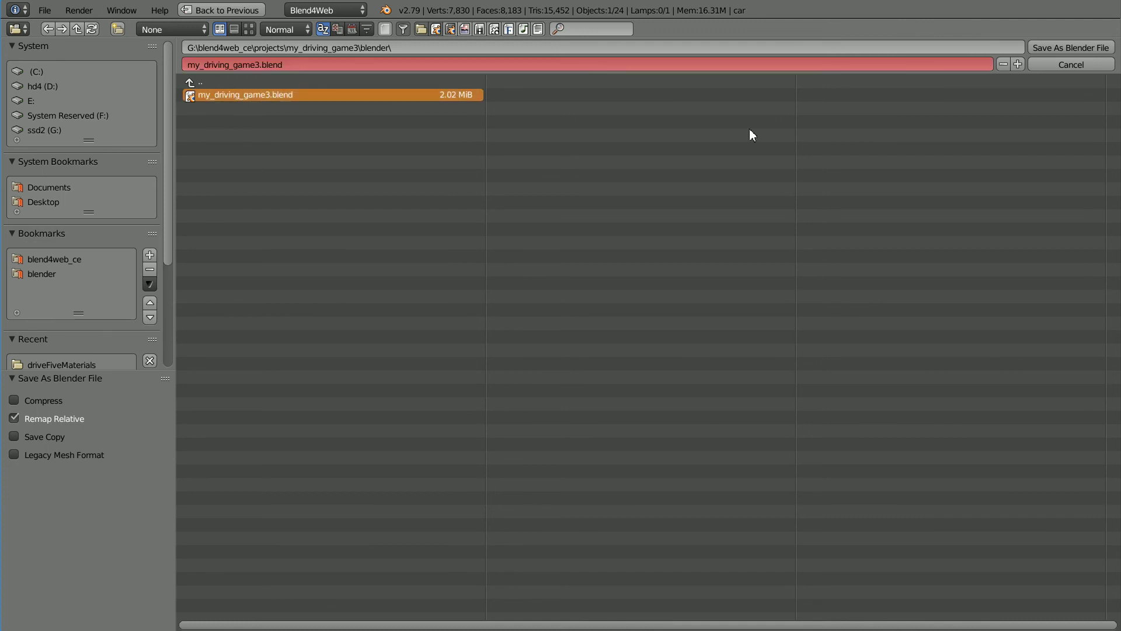
{"action": "left_click", "coordinate": [1080, 47]}
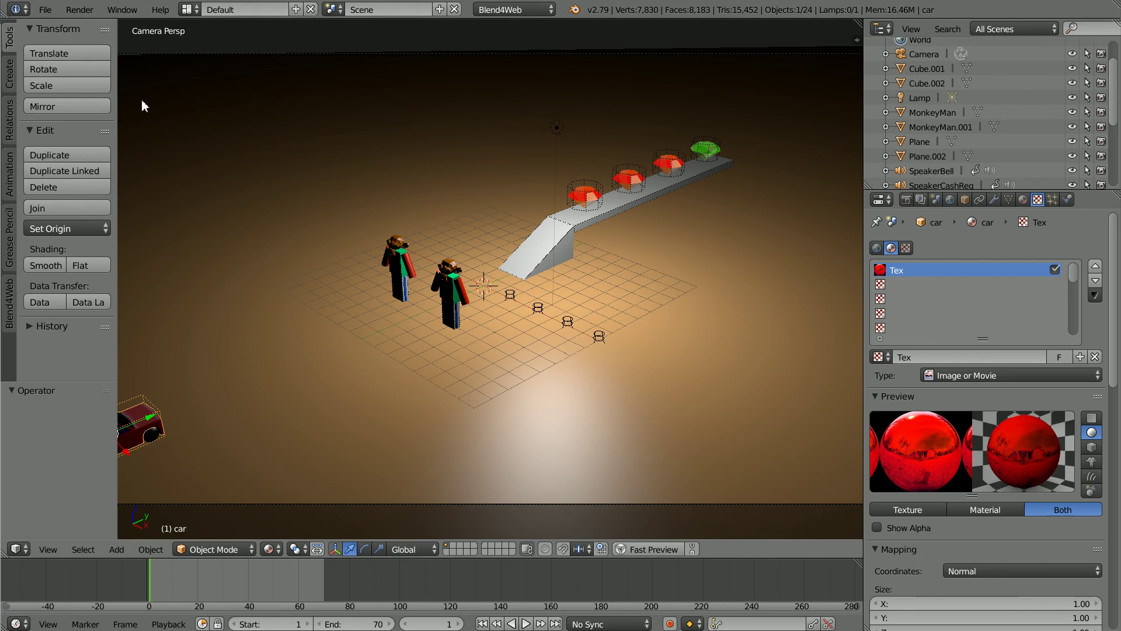
Export the scene via Blend4Web over my_driving_game3.json, then switch to the browser.
{"action": "left_click", "coordinate": [46, 12]}
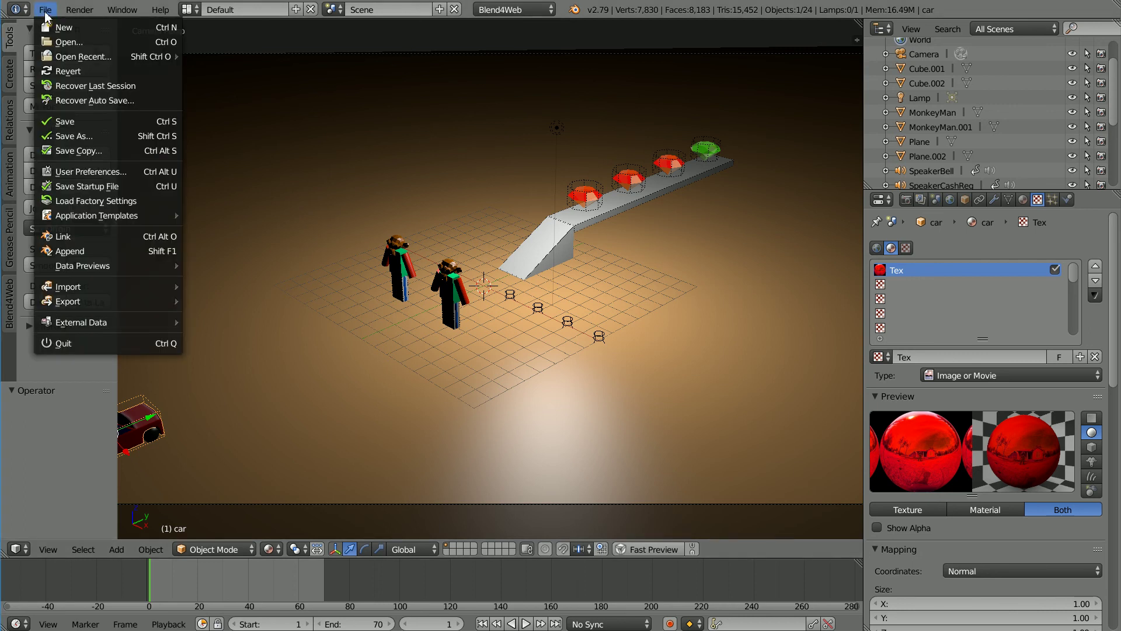
{"action": "mouse_move", "coordinate": [62, 306]}
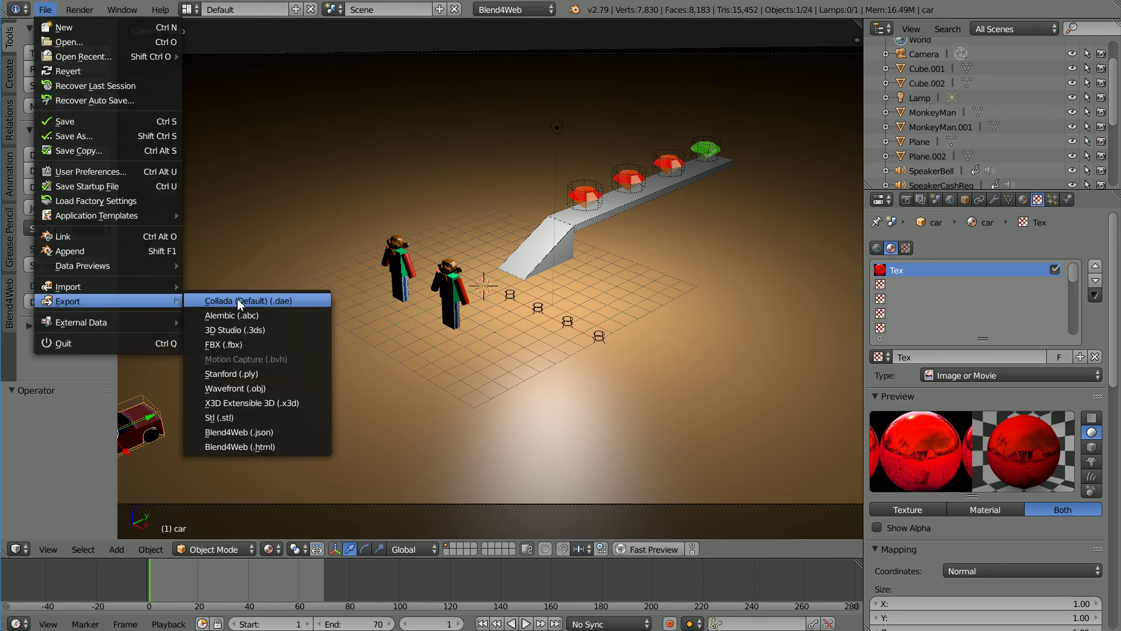
{"action": "left_click", "coordinate": [286, 433]}
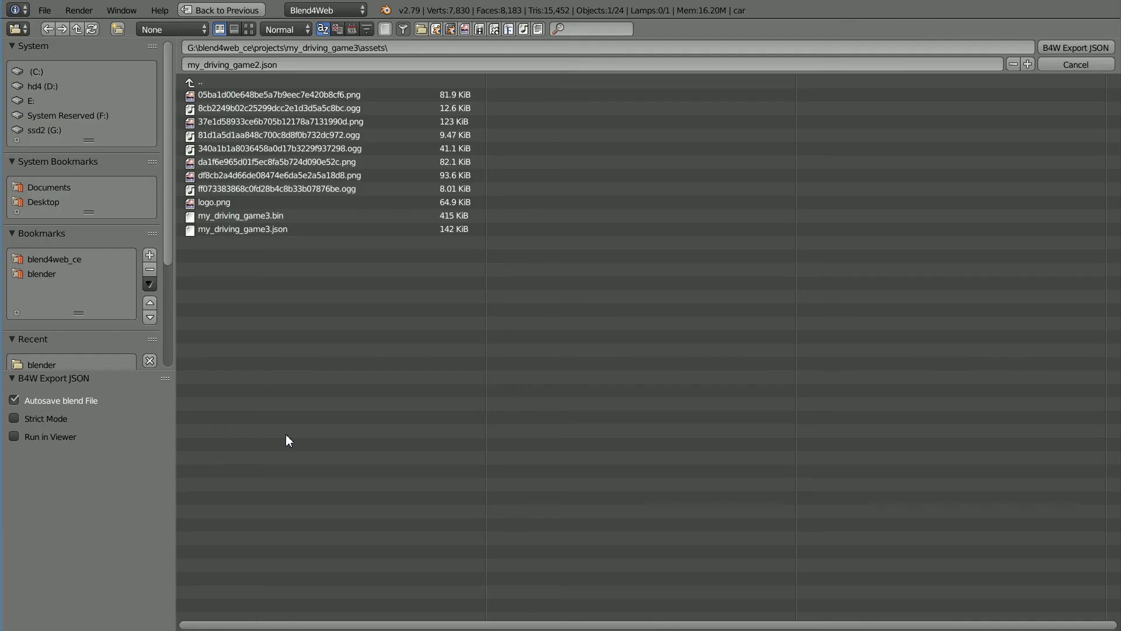
{"action": "left_click", "coordinate": [244, 229]}
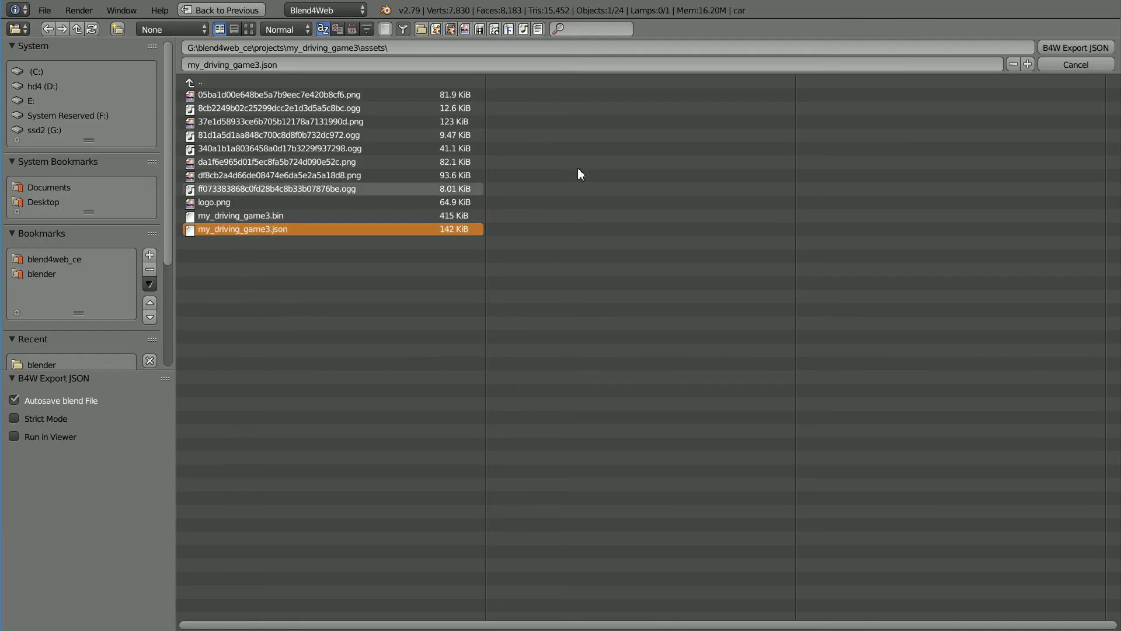
{"action": "left_click", "coordinate": [1070, 46]}
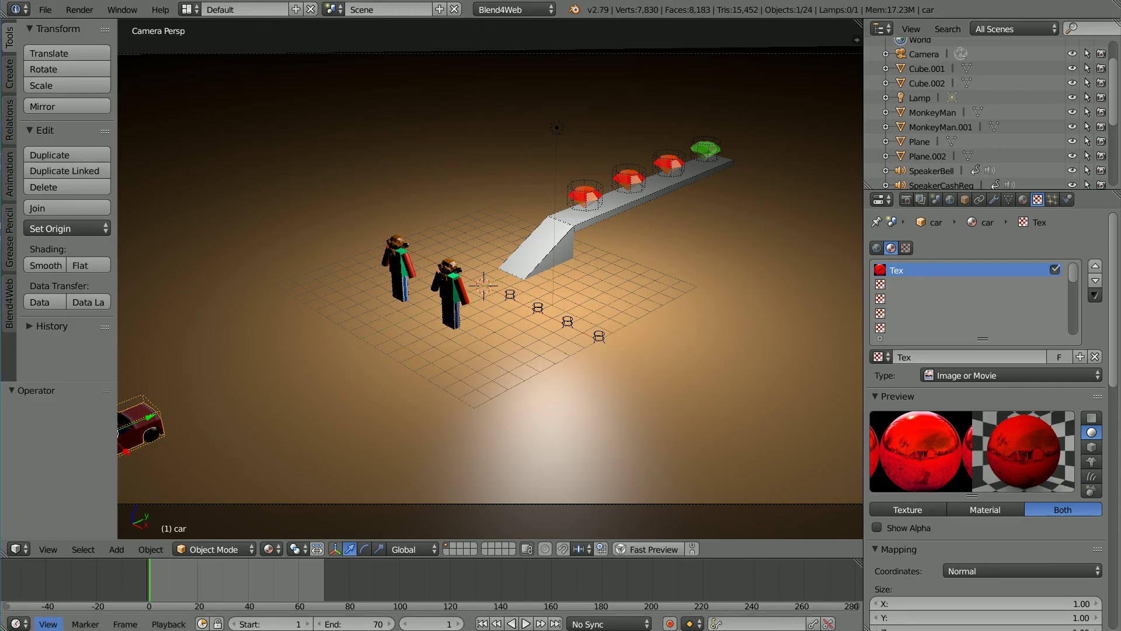
{"action": "left_click", "coordinate": [129, 619]}
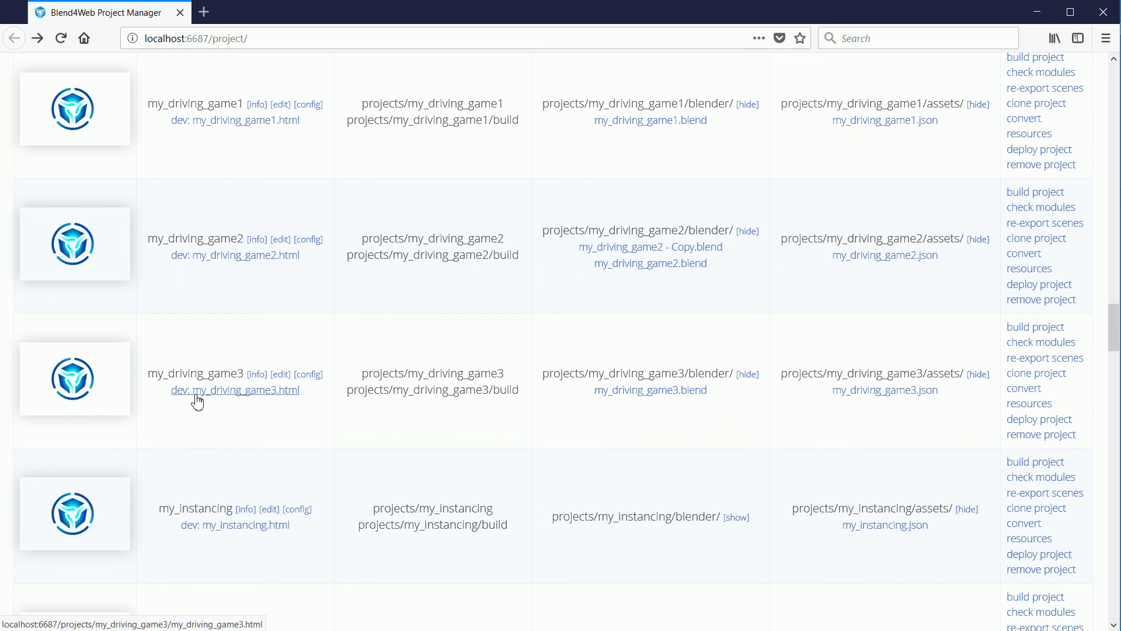
Launch my_driving_game3 and drive the car into a character, dropping health to 70.
{"action": "left_click", "coordinate": [294, 399]}
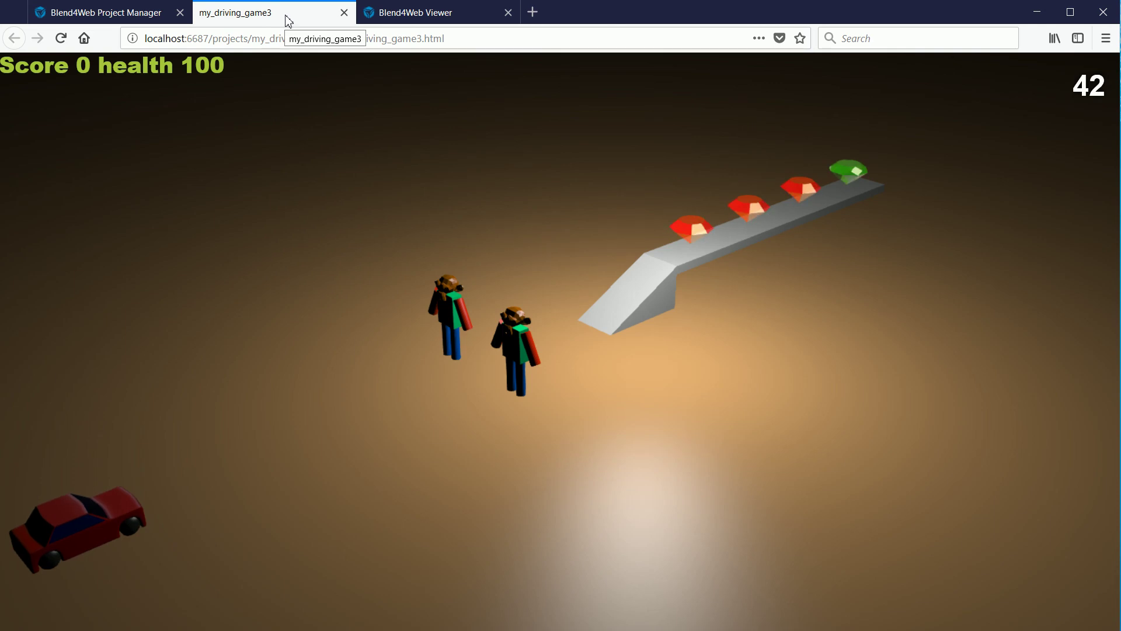
{"action": "key", "text": "Up"}
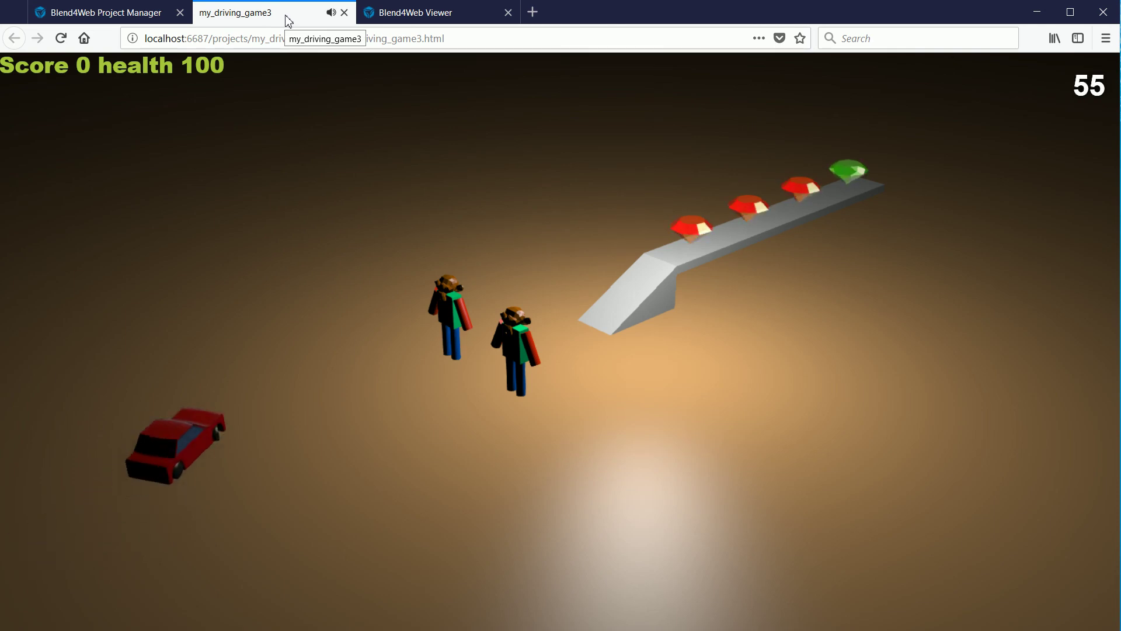
{"action": "key", "text": "Right"}
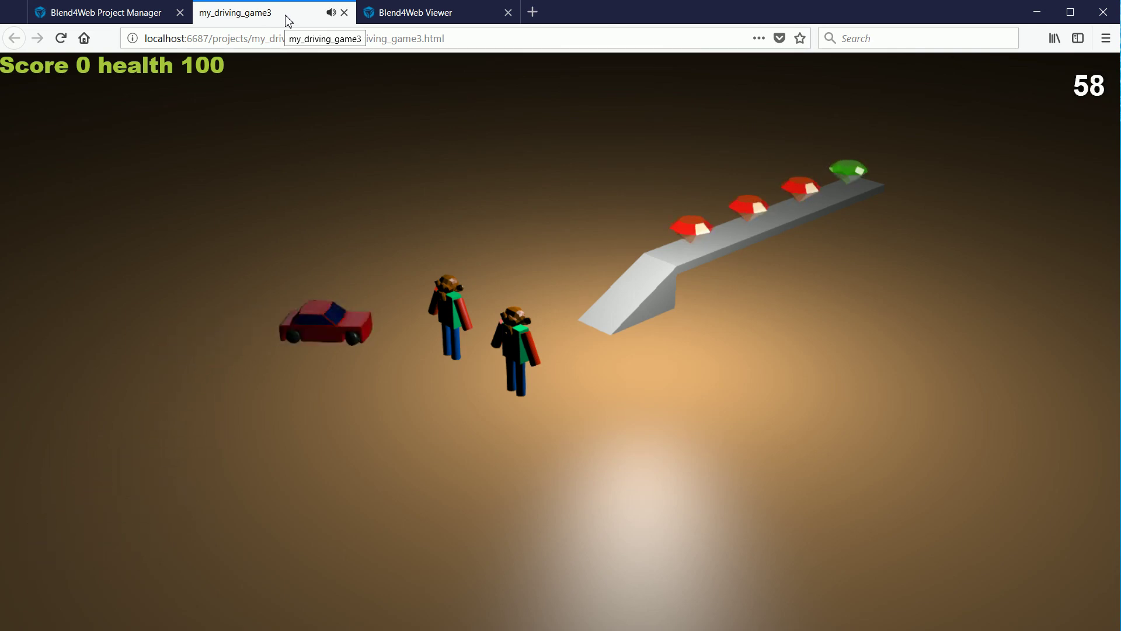
{"action": "key", "text": "Up"}
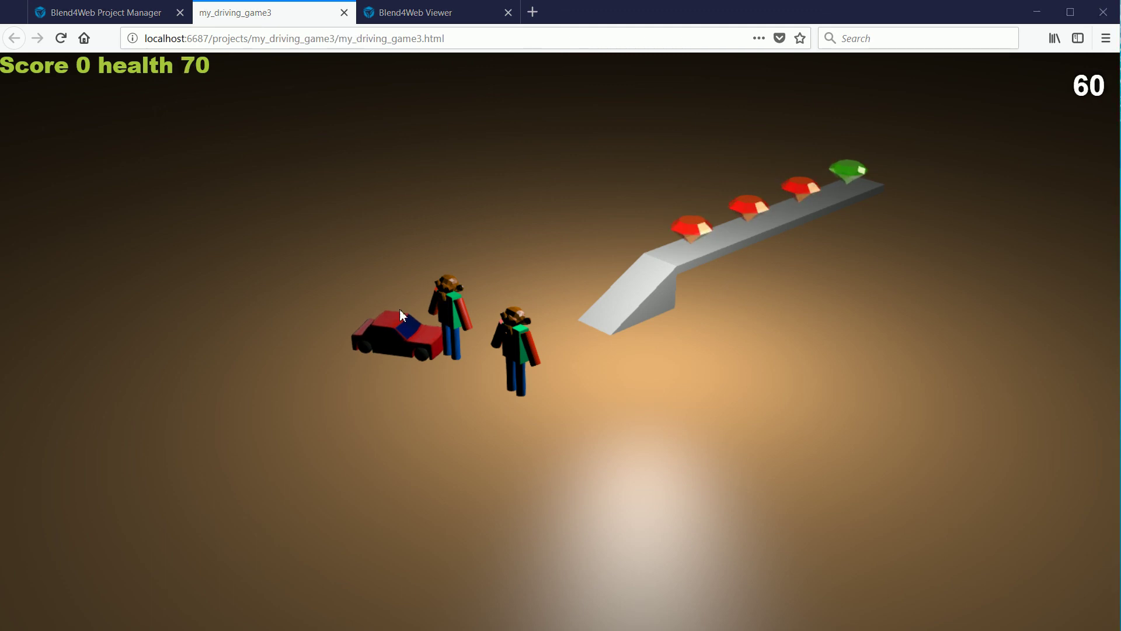
{"action": "left_click", "coordinate": [431, 16]}
Orbit the Viewer camera to inspect the shiny red monkey head from above.
{"action": "left_click_drag", "start_coordinate": [244, 322], "coordinate": [232, 348]}
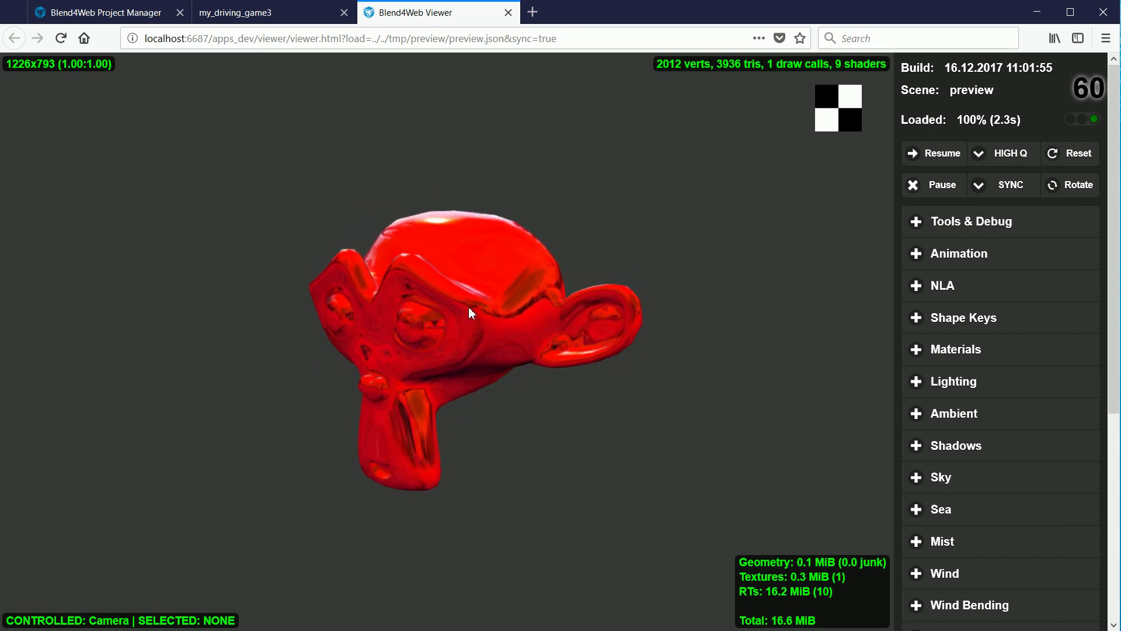